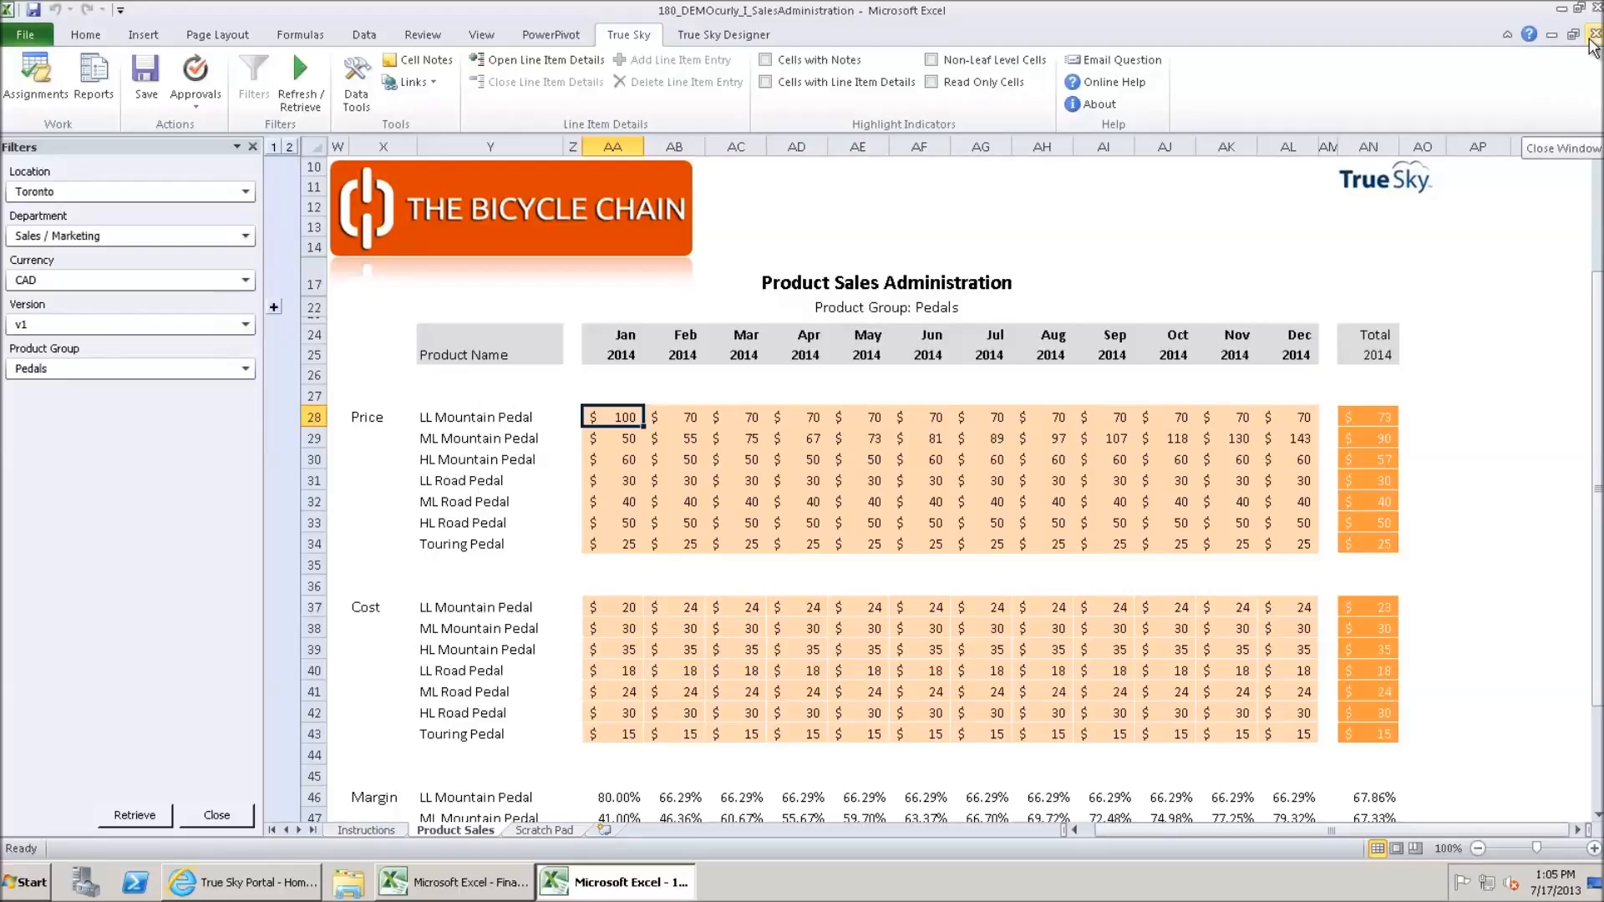
- Close the Product Sales workbook and open the Projects assignment
click(1593, 37)
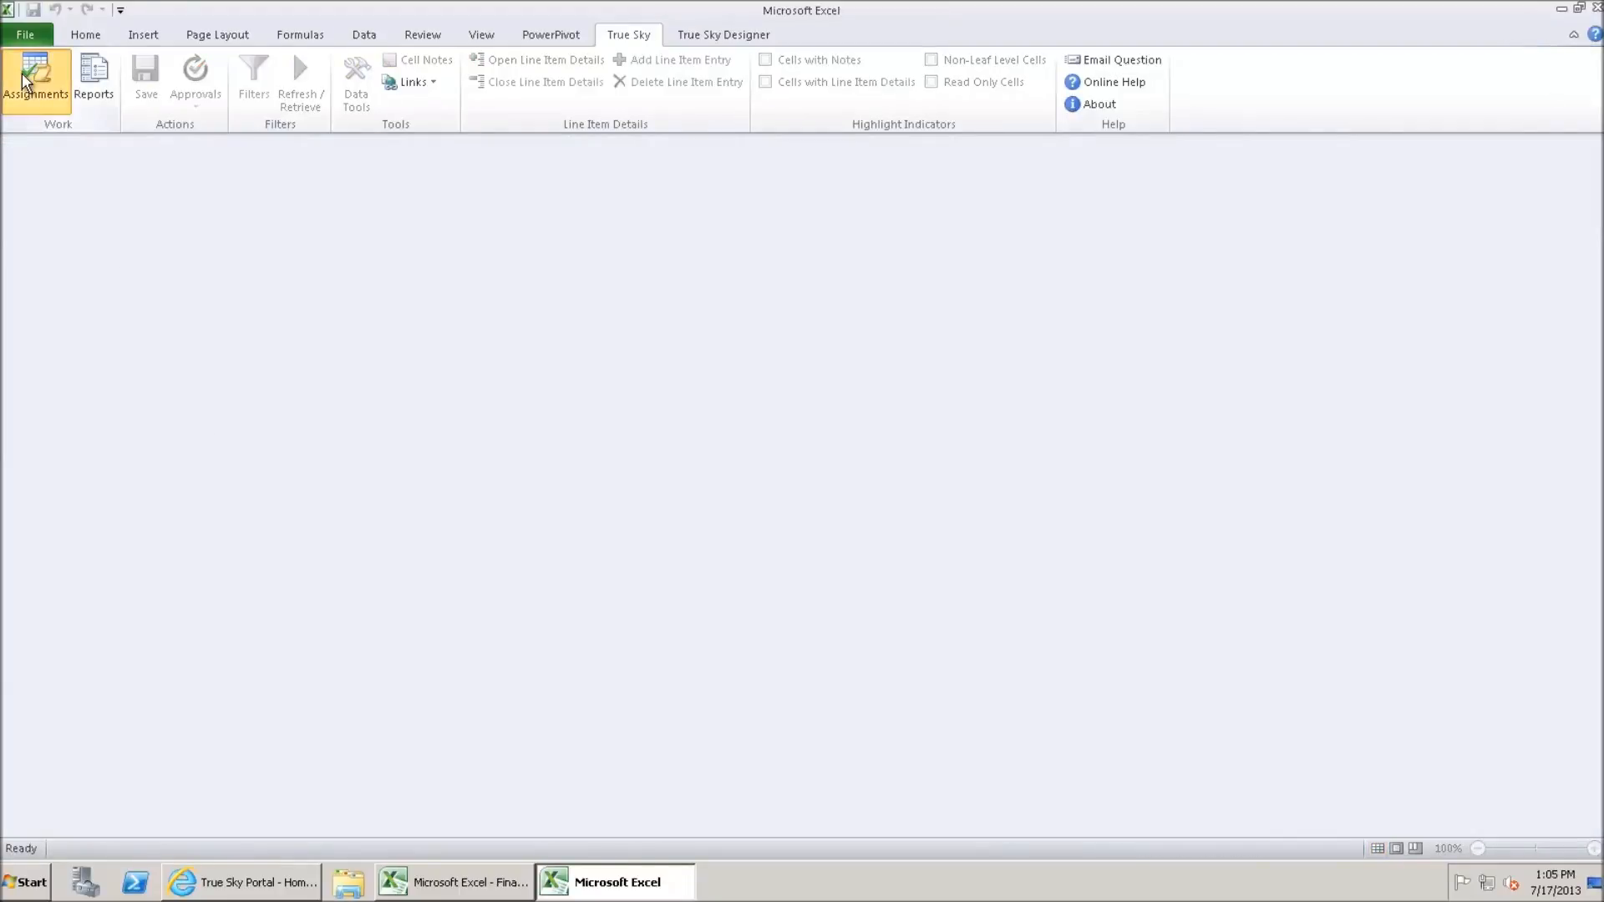
click(22, 73)
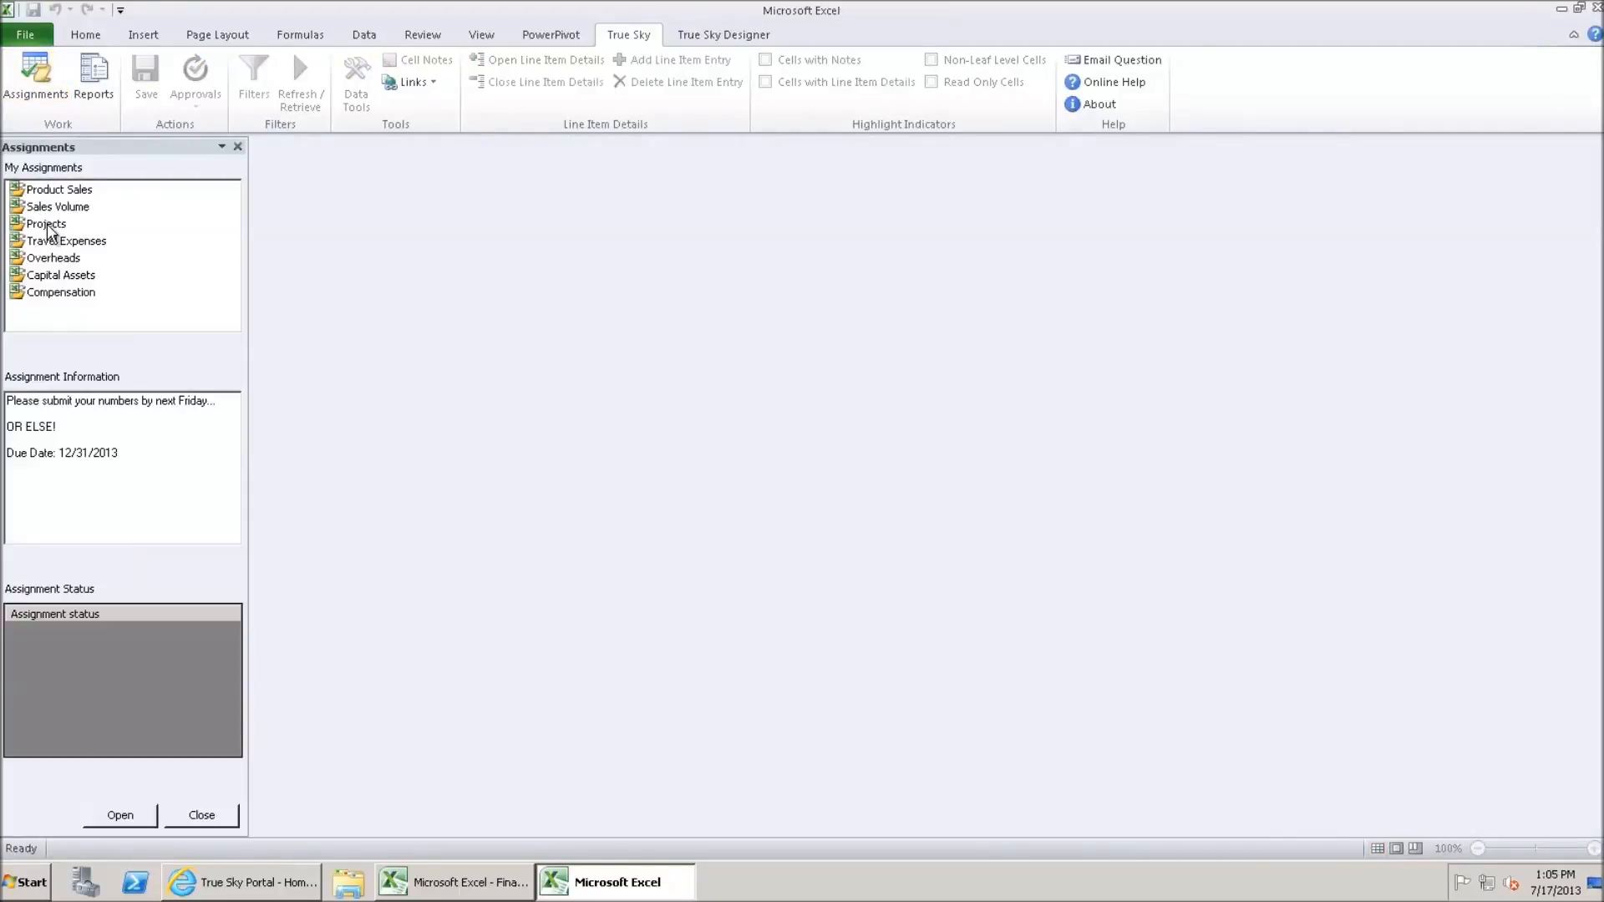
click(42, 223)
click(112, 820)
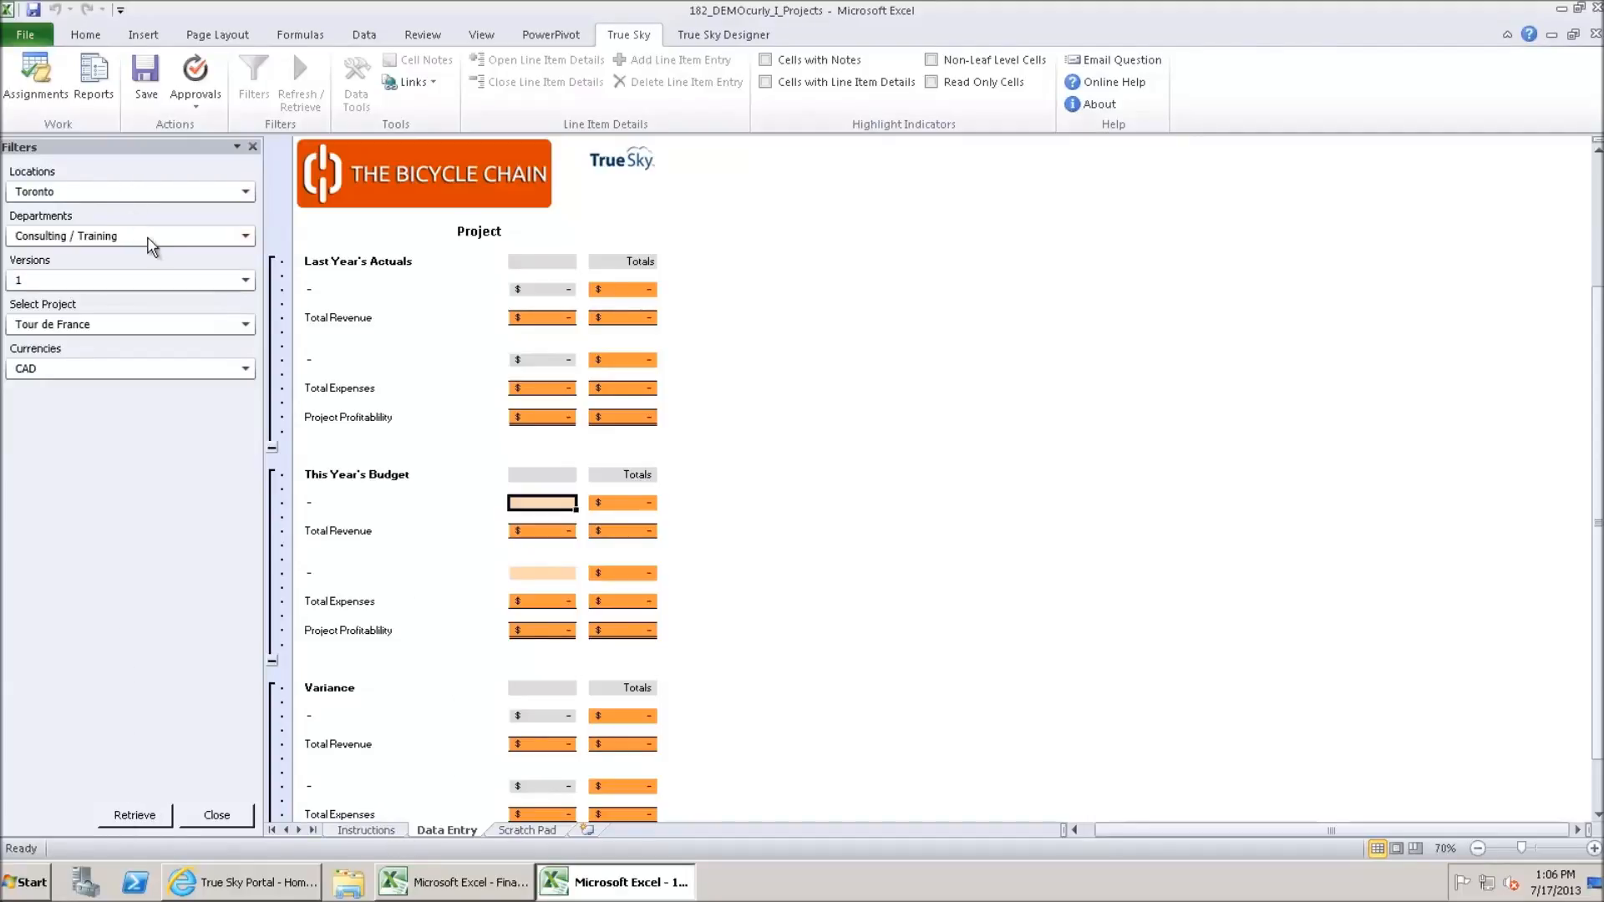
- Select the external project Tour de France as the project filter and retrieve its data
click(244, 324)
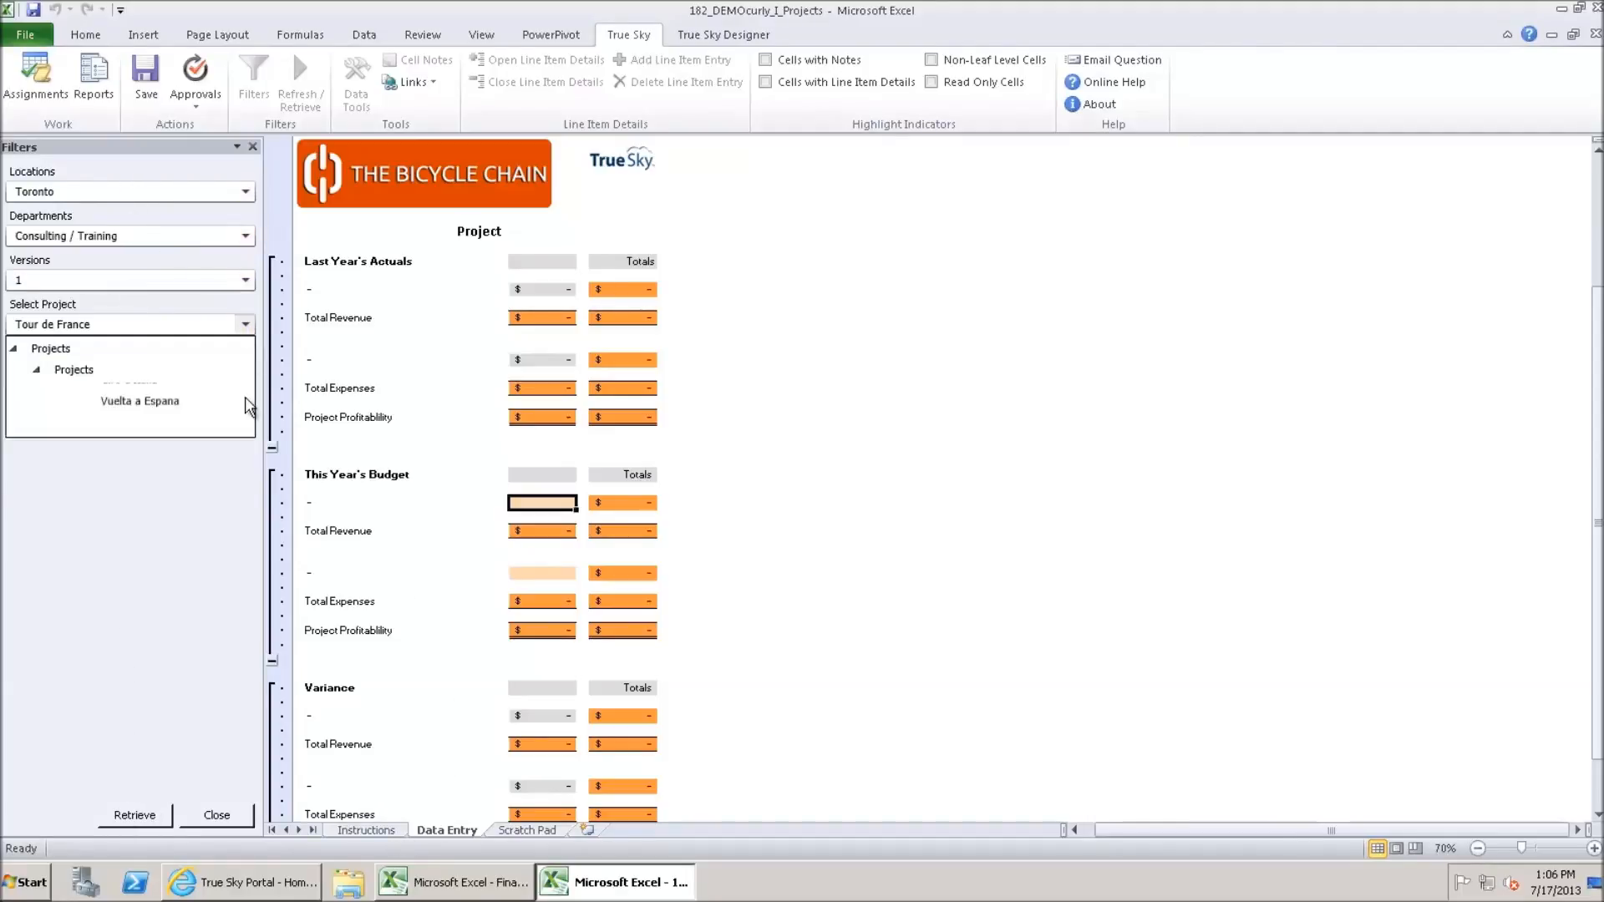
click(60, 414)
click(60, 414)
click(117, 434)
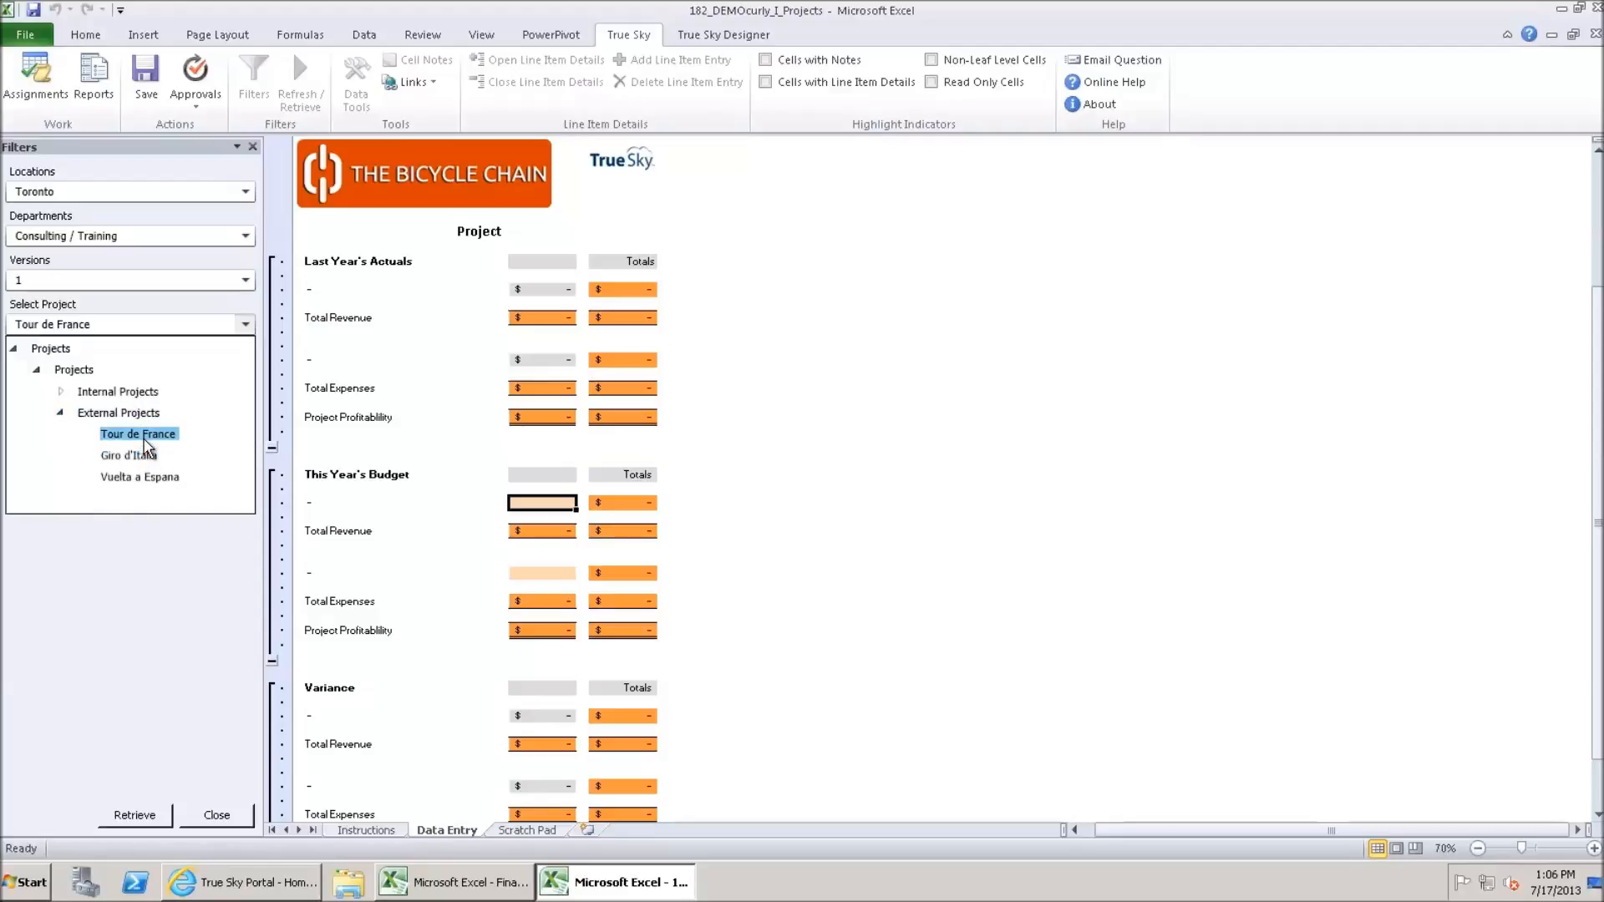
click(143, 815)
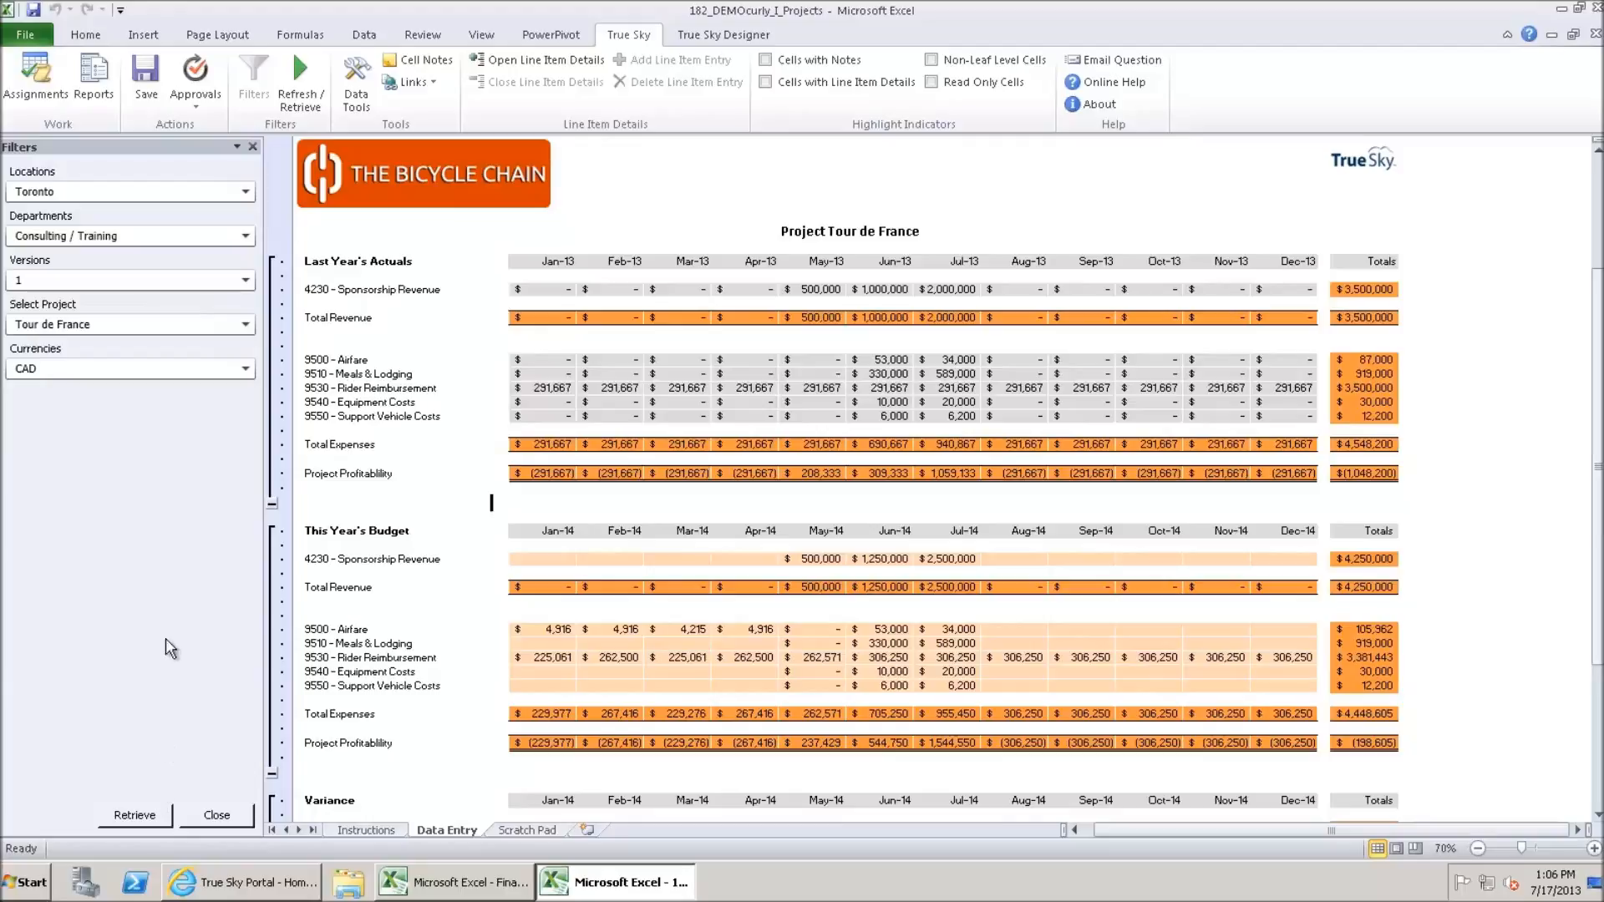
- Highlight the cells with notes and open the cell notes for the June 2014 Airfare budget
click(766, 60)
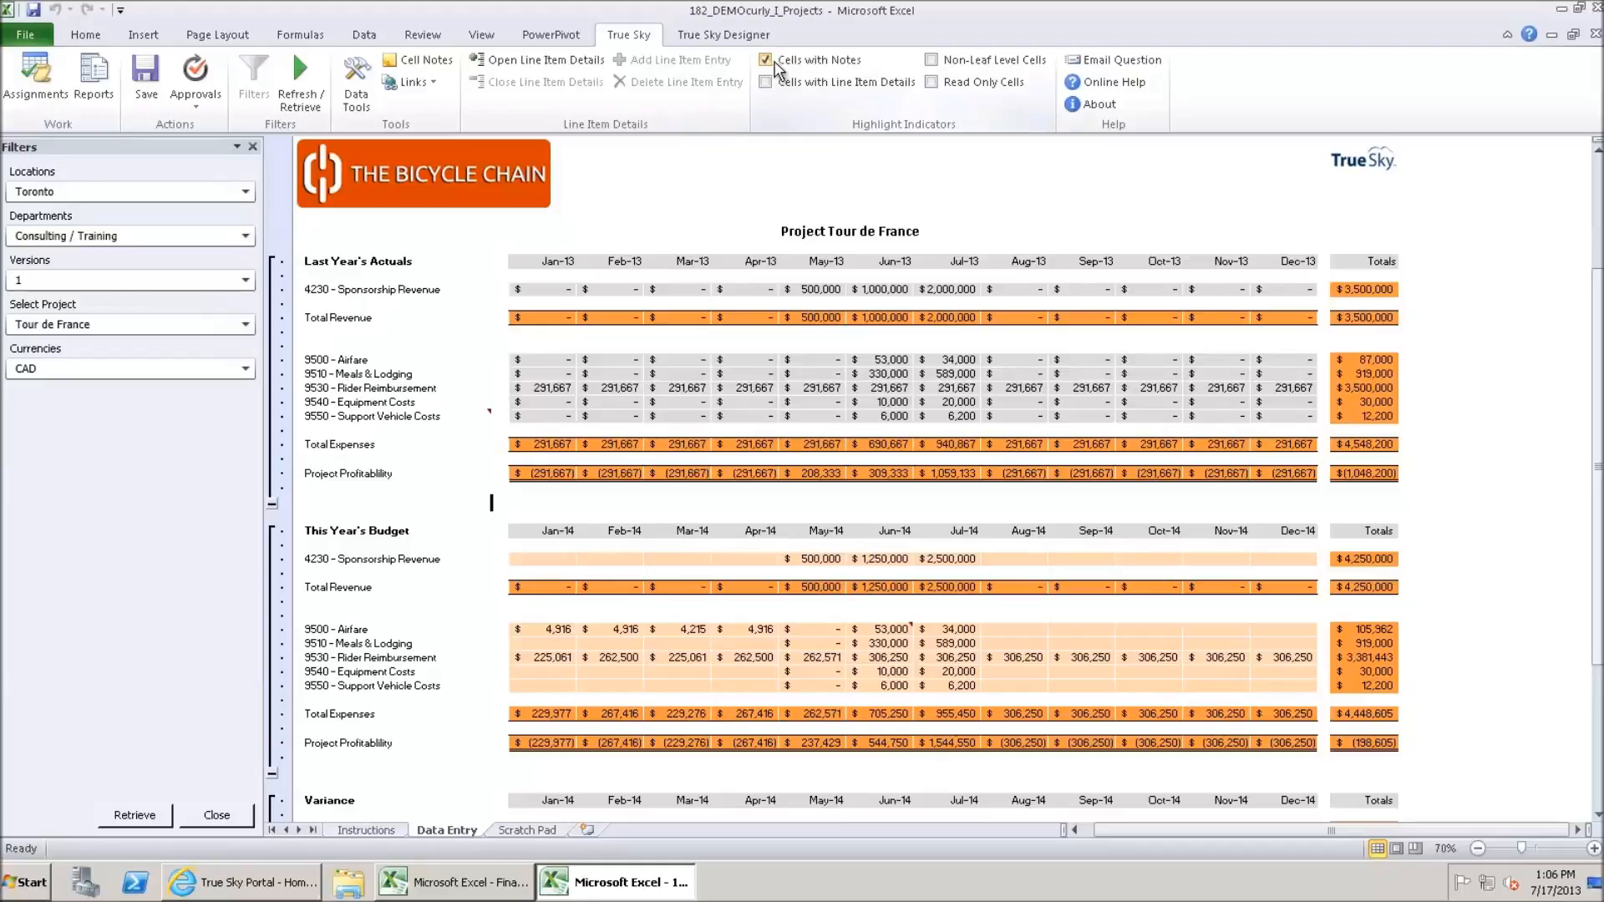
click(884, 631)
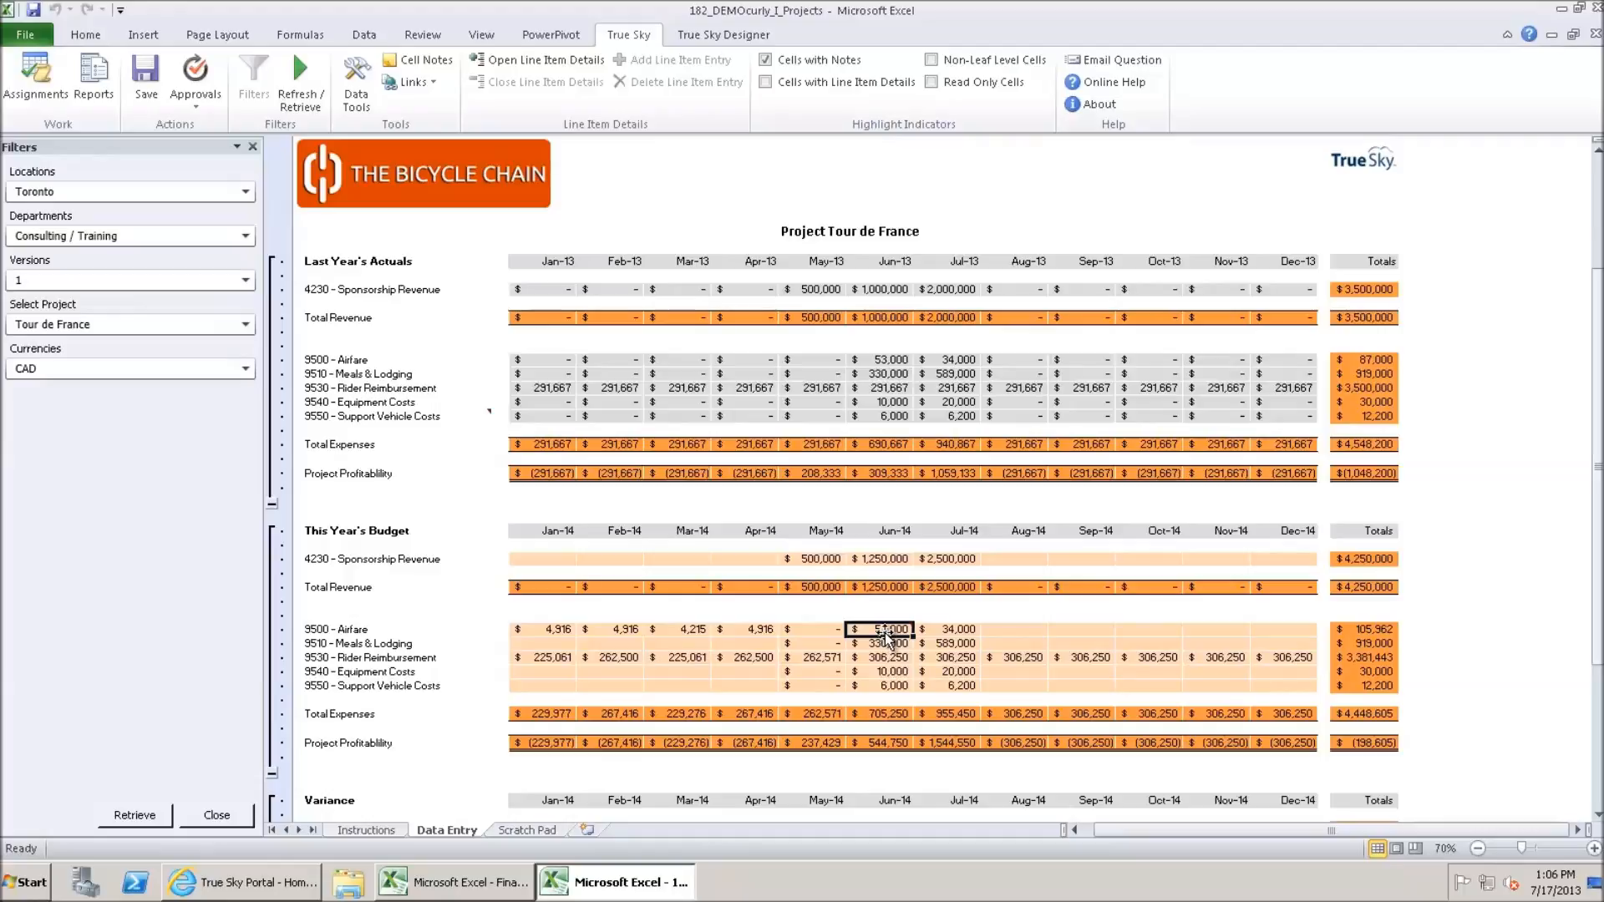
click(436, 62)
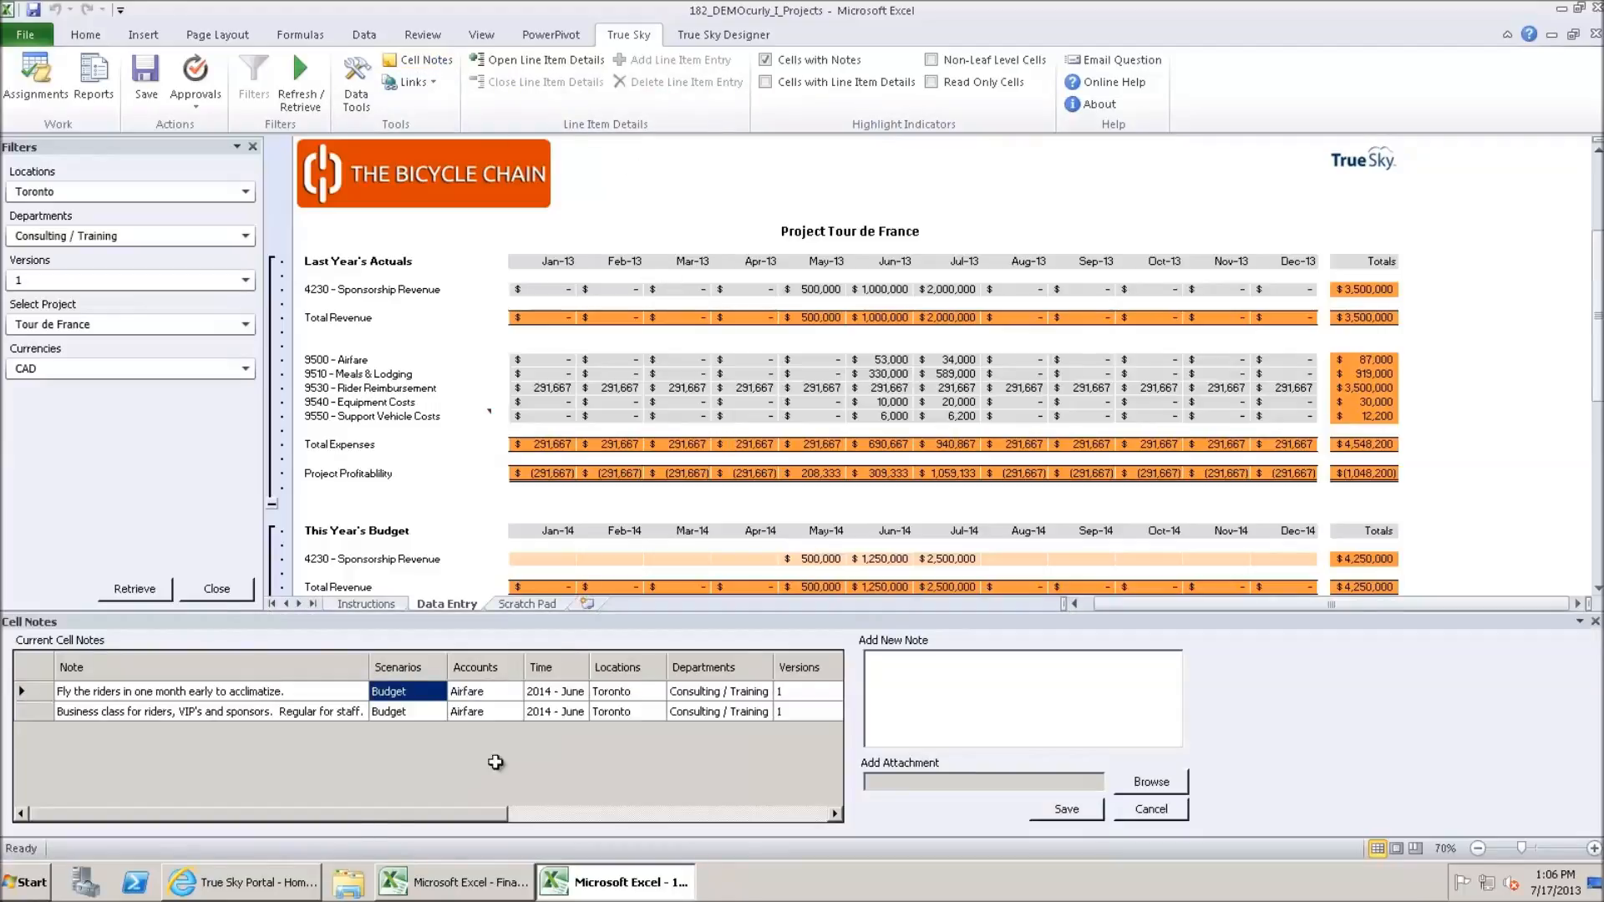
- Examine the airfare notes' text, dimensions, author, creation date and attachment fields, and close the notes without adding one
click(223, 700)
click(418, 706)
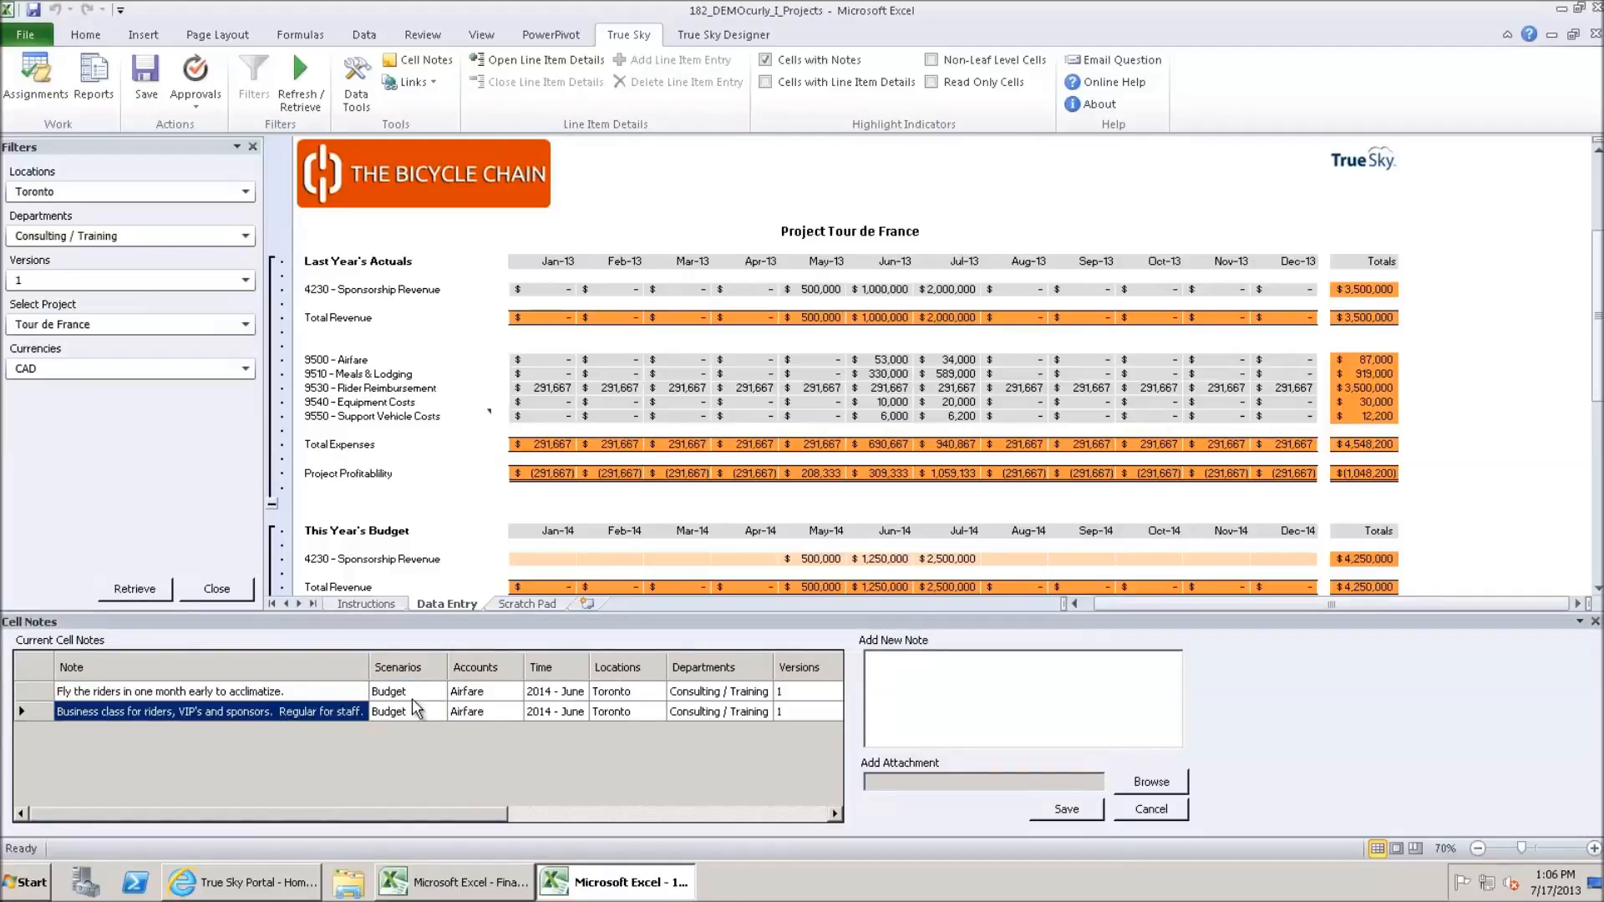
click(478, 712)
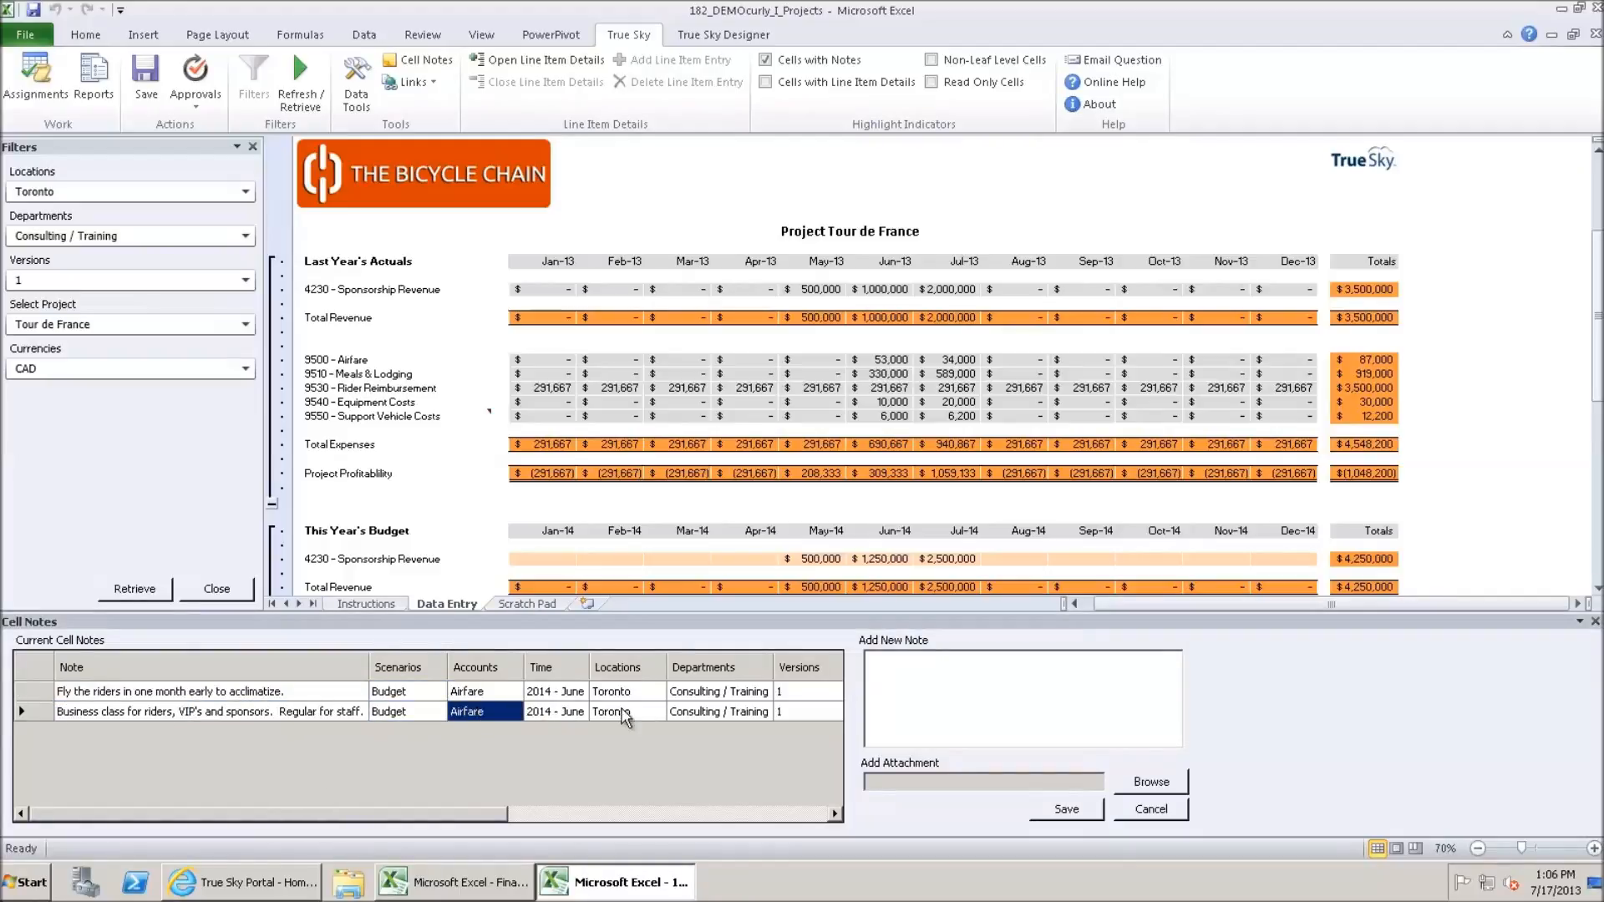
click(733, 814)
click(239, 817)
click(690, 816)
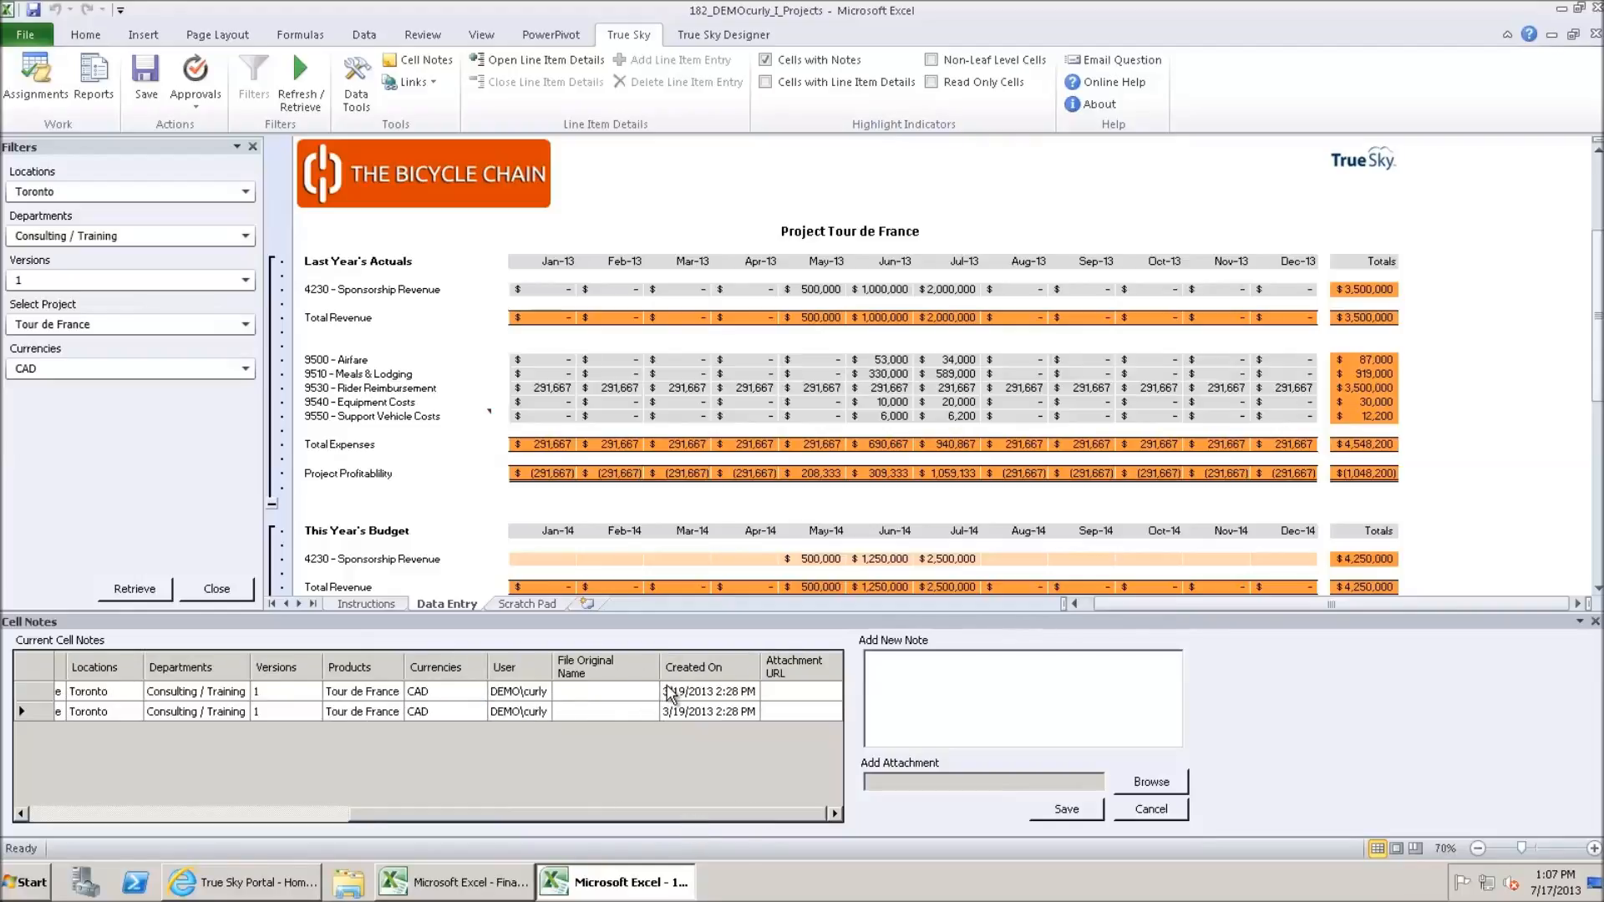
click(957, 784)
click(308, 817)
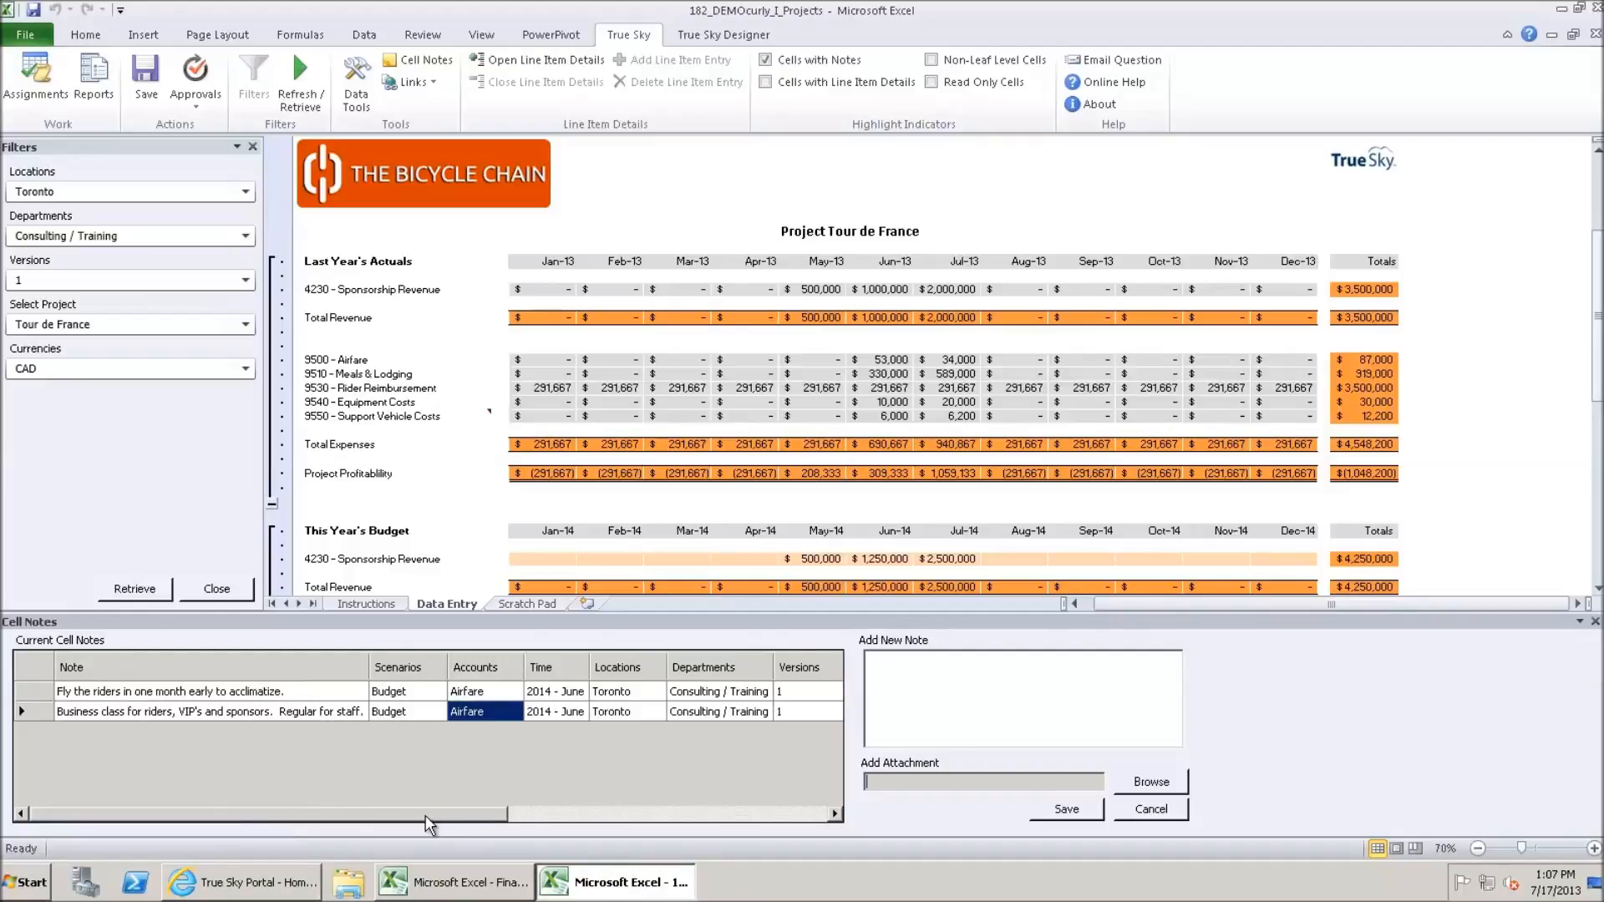
click(1170, 811)
click(876, 645)
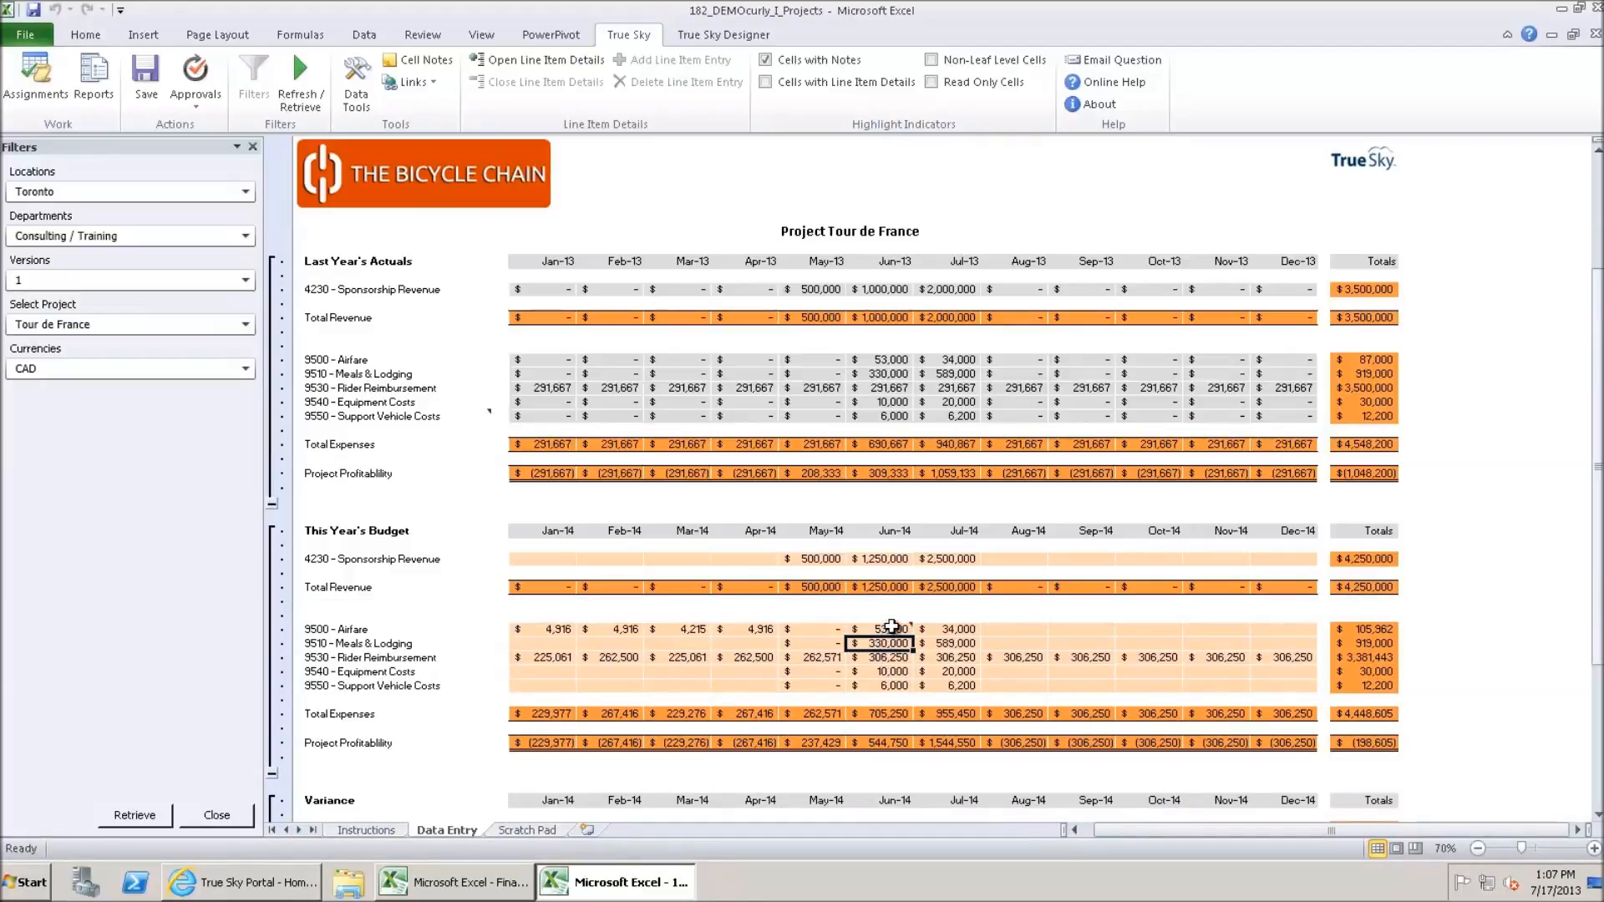
click(893, 629)
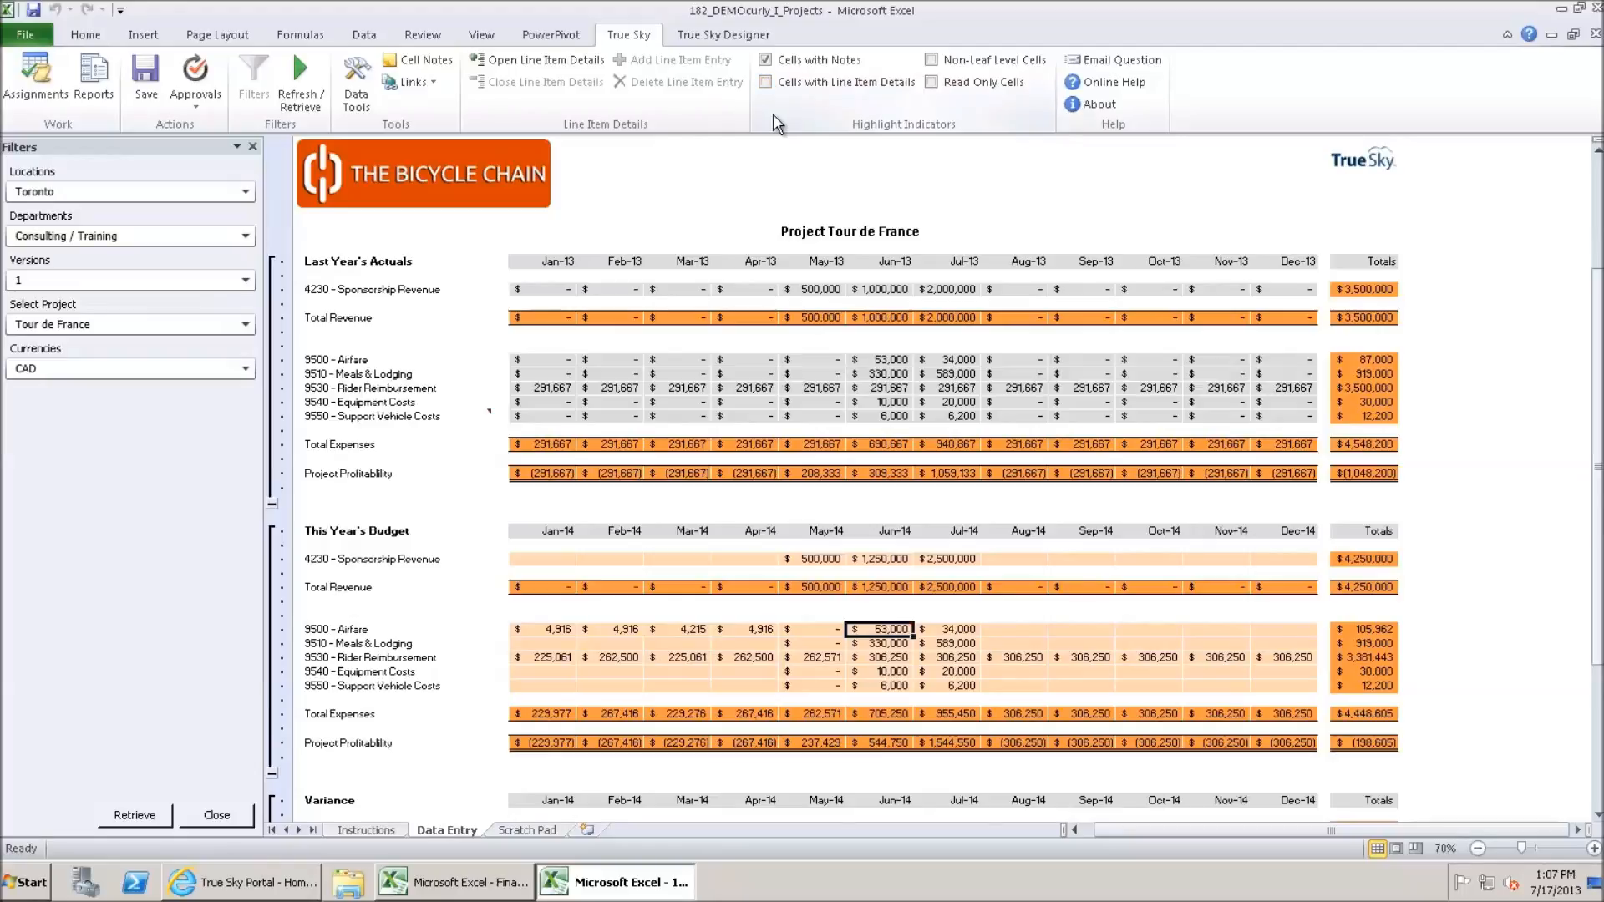
- Turn off the highlighting of cells with notes and show the Data Tools in place of the filters
click(765, 60)
click(353, 85)
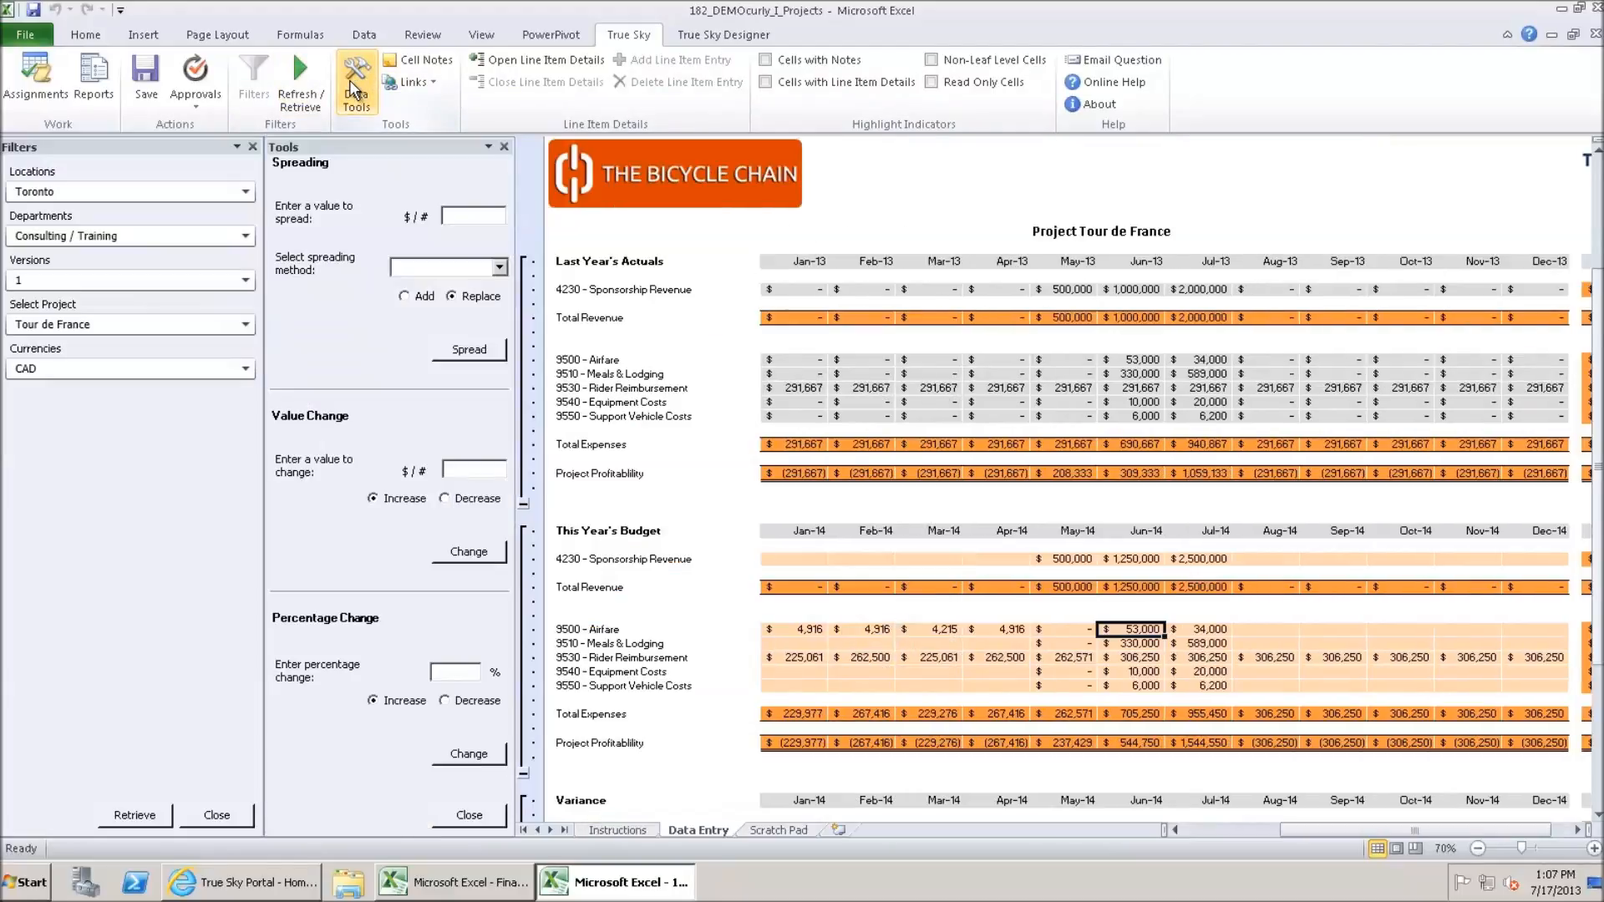
click(252, 146)
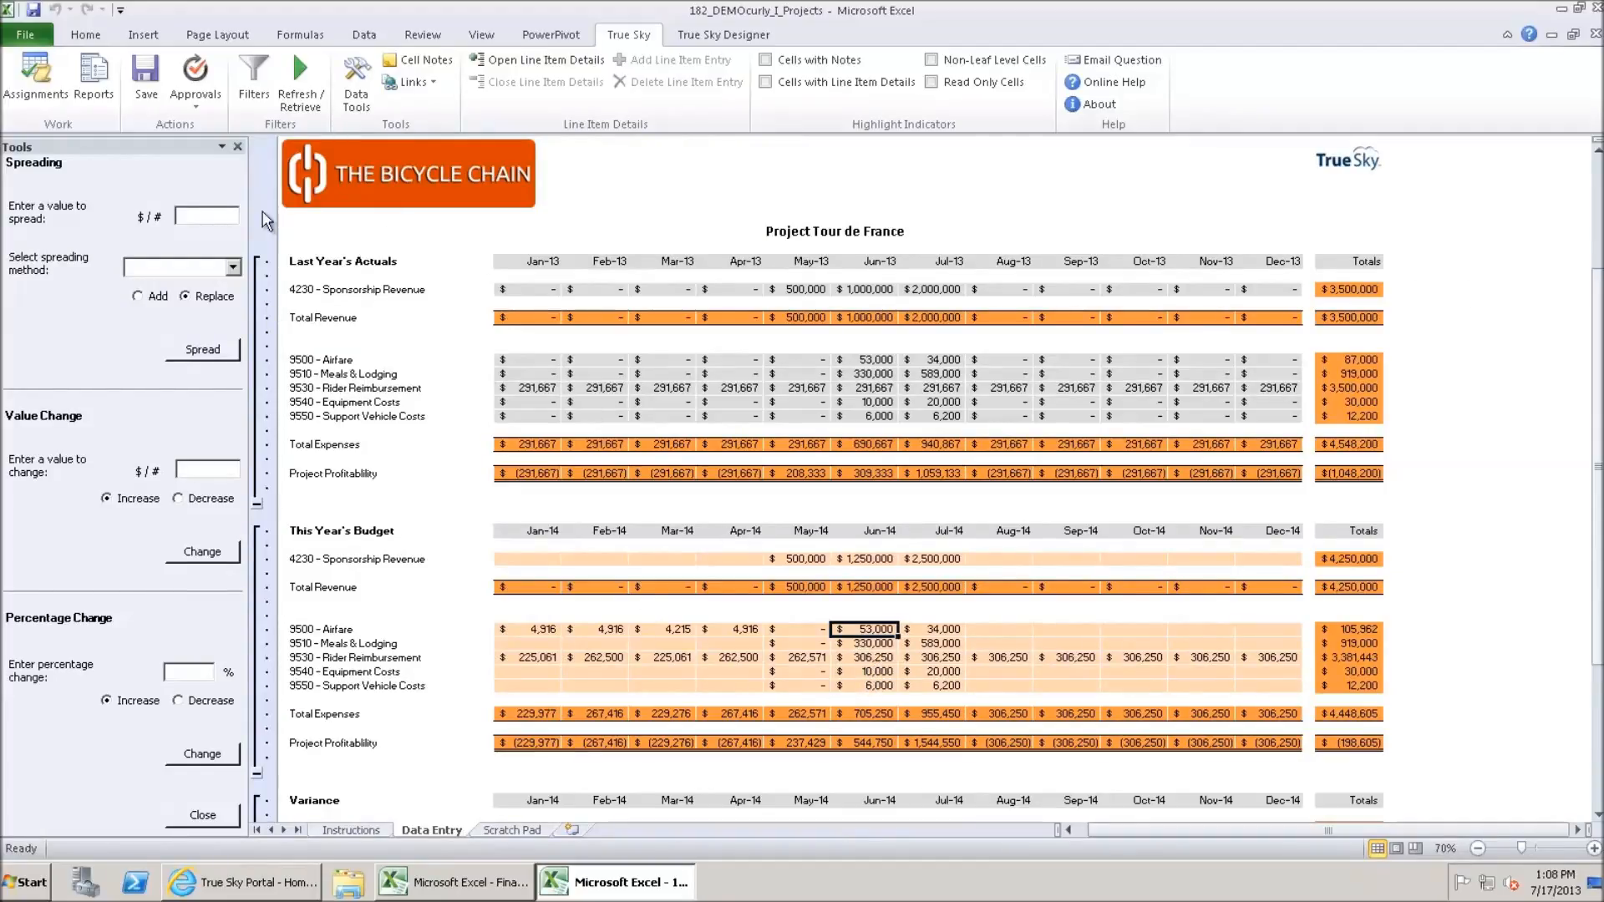
click(206, 219)
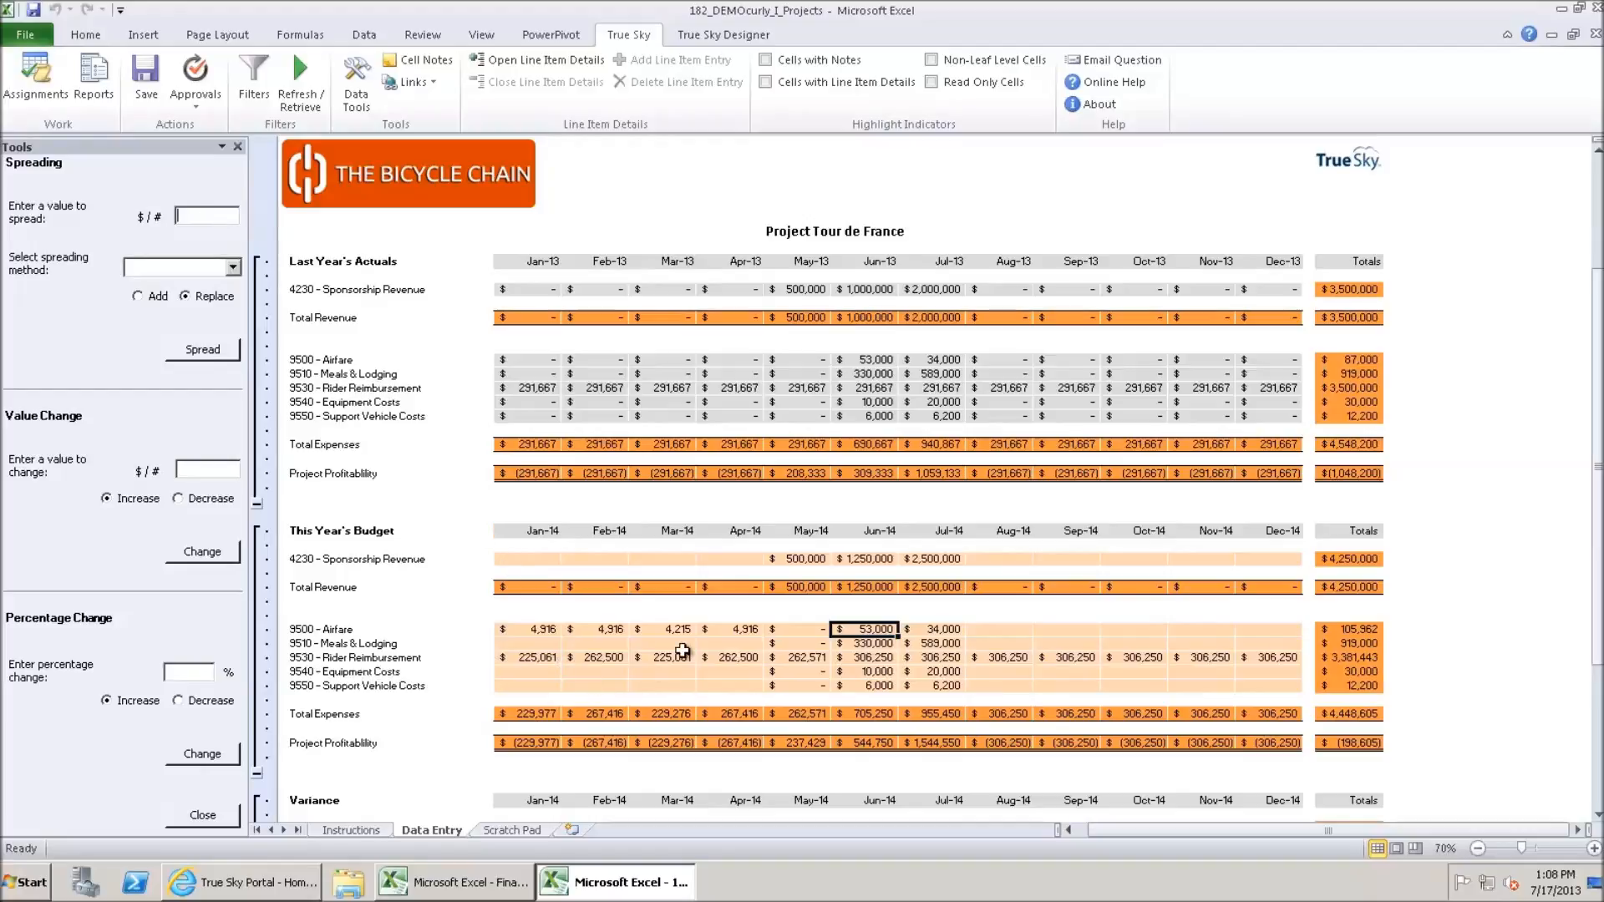
- Spread 500 evenly over the May, September and October 2014 Airfare budget cells, replacing their contents
click(725, 631)
click(803, 628)
key(BackSpace)
ctrl+click(1060, 629)
ctrl+click(1133, 629)
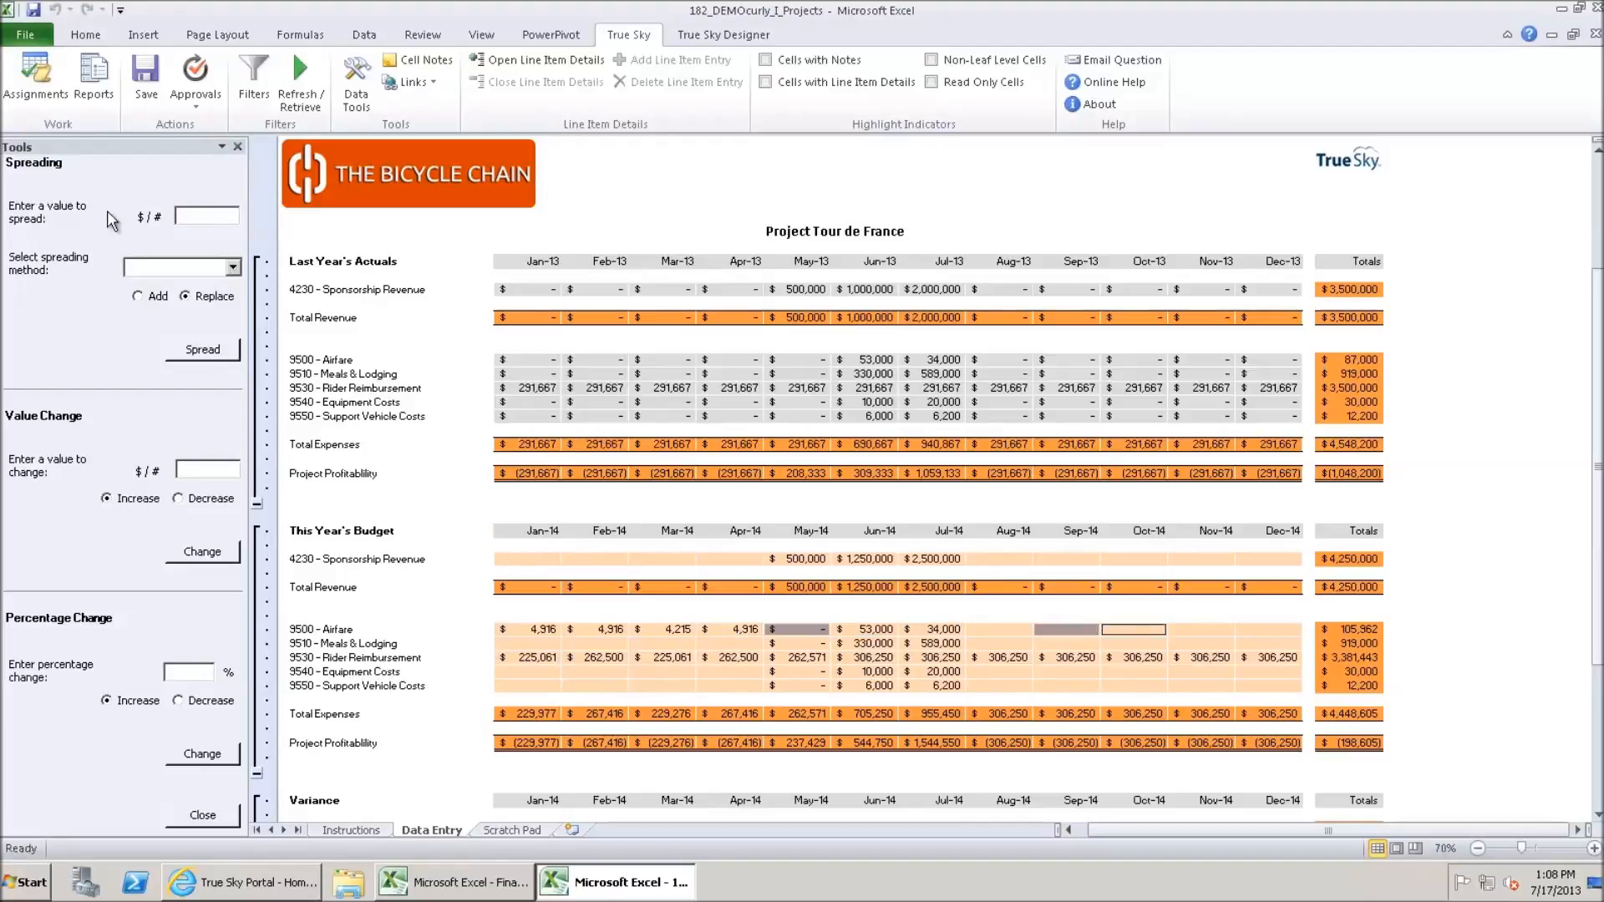
click(200, 215)
text(500)
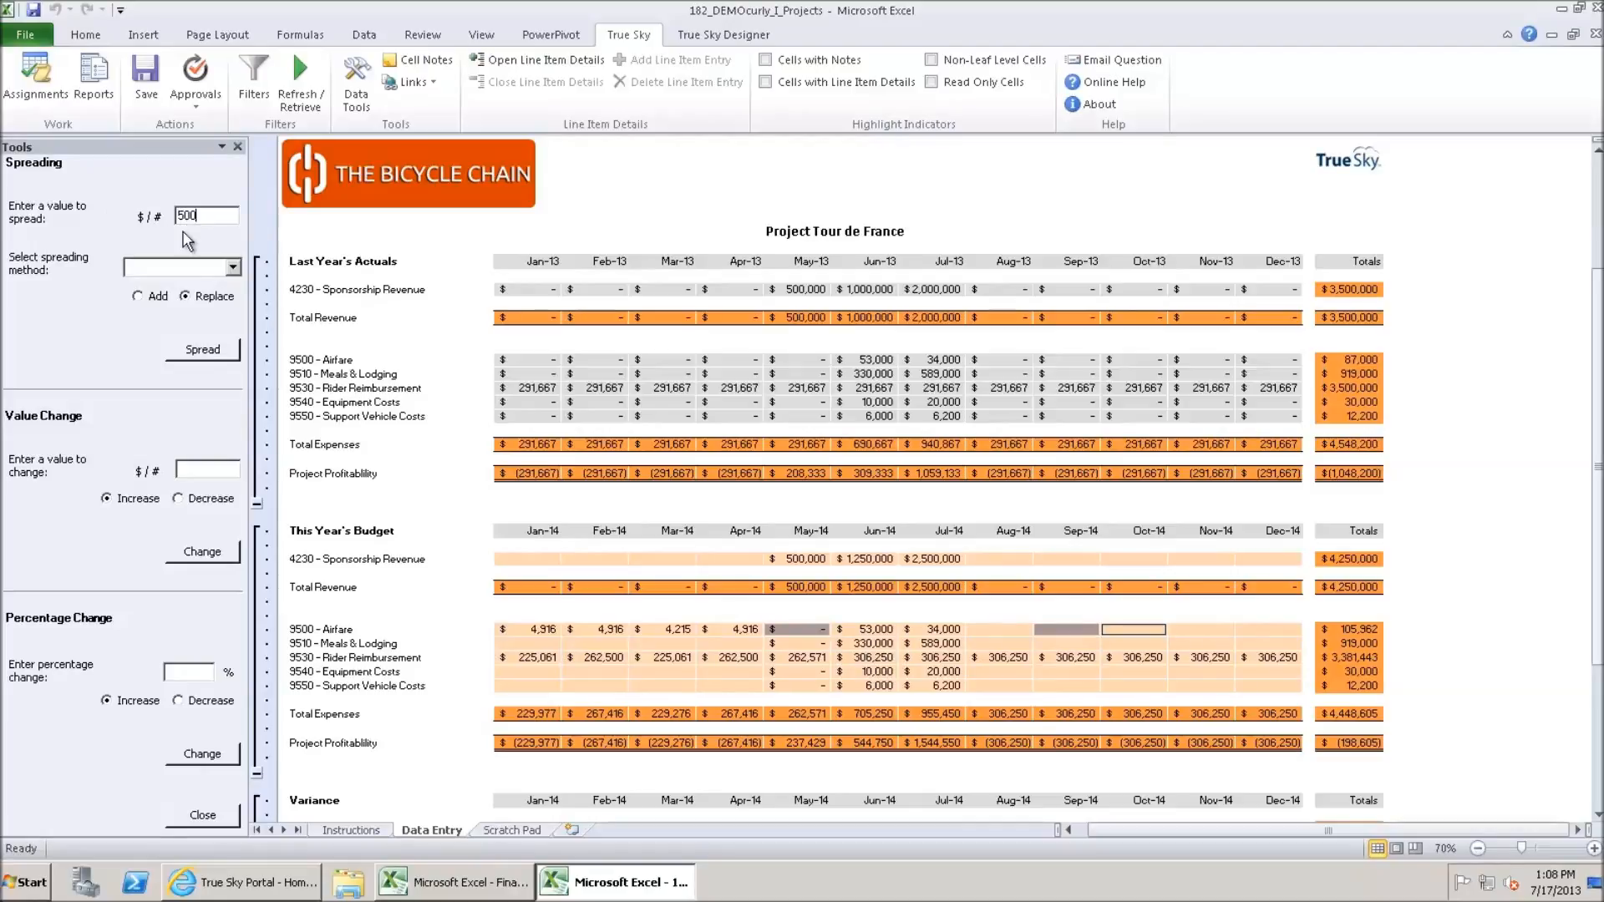
click(233, 267)
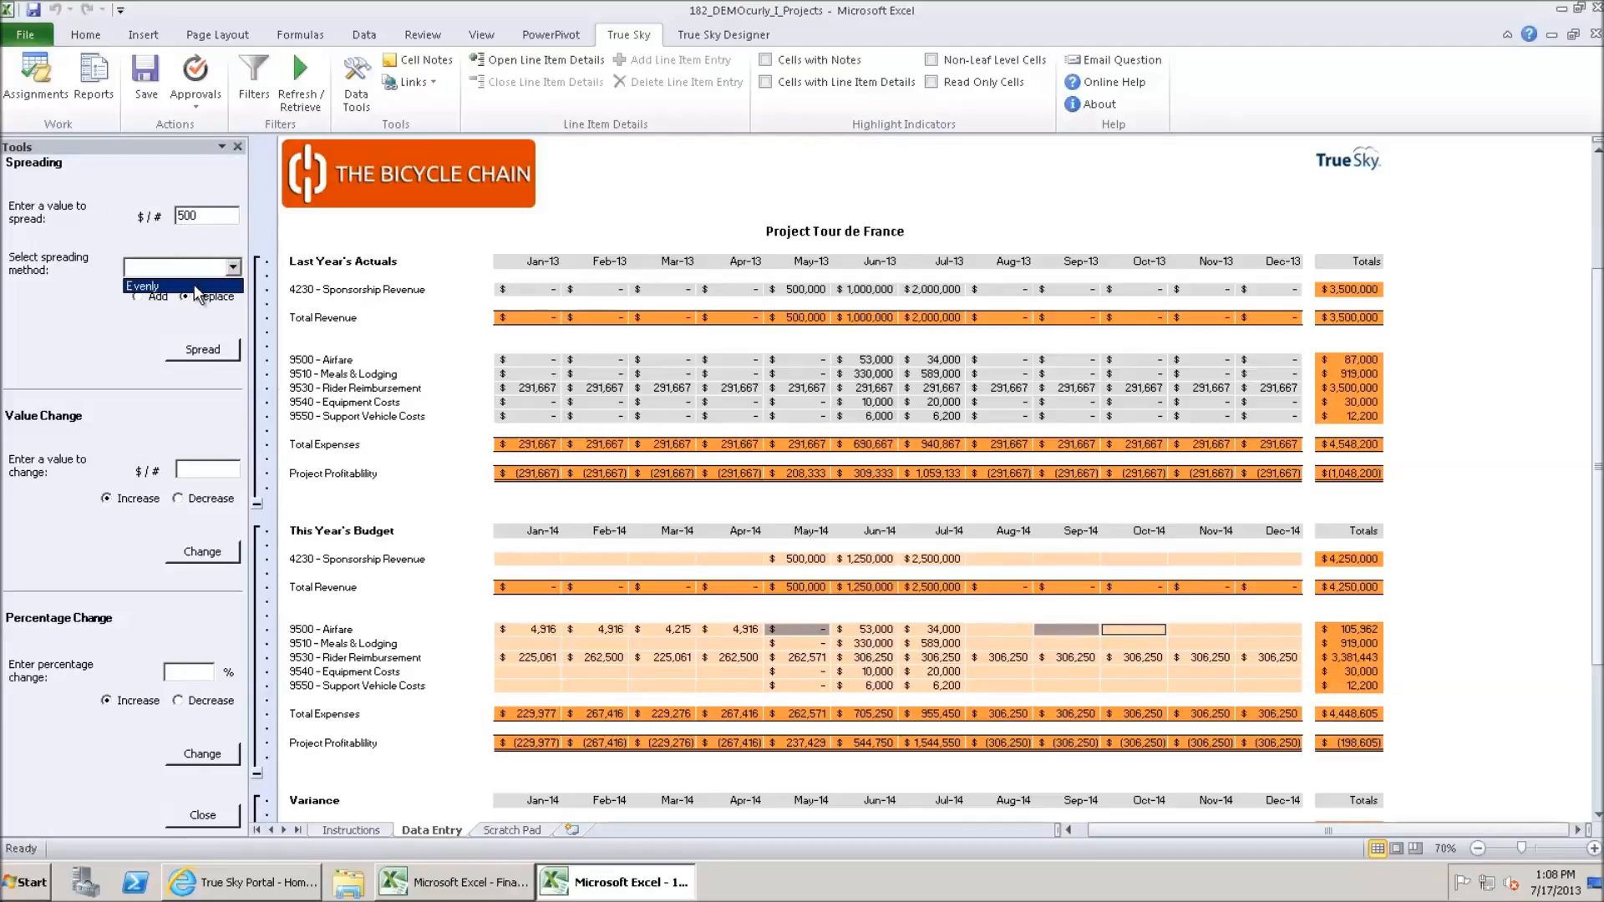
click(198, 286)
click(213, 355)
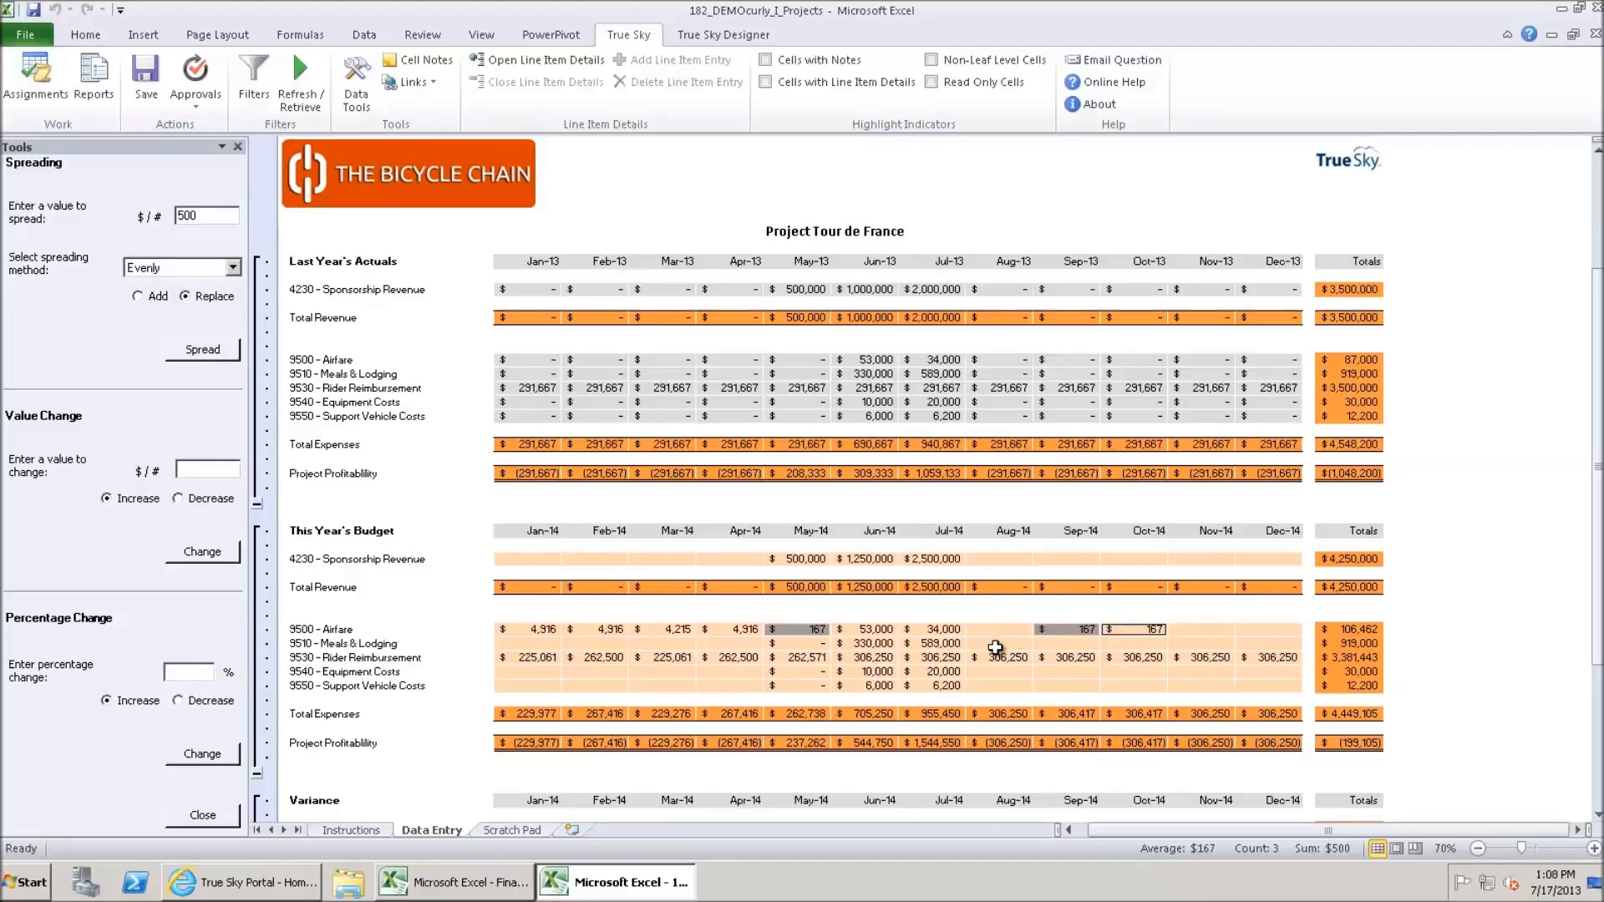
drag(1009, 632, 1008, 689)
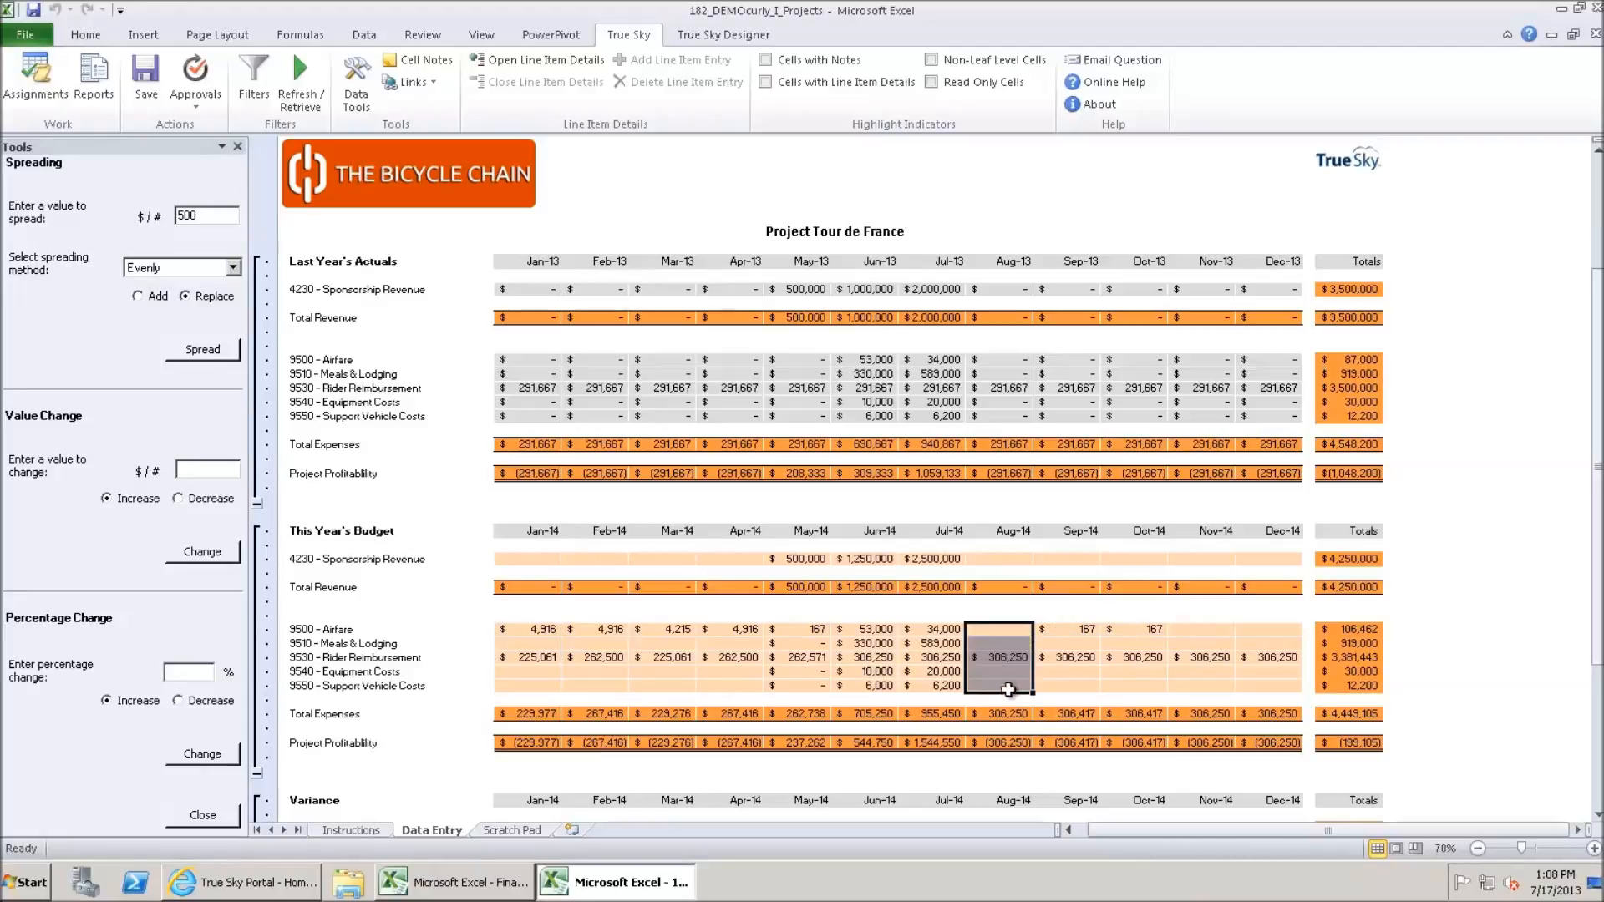
click(1072, 632)
drag(1072, 632, 786, 633)
click(200, 351)
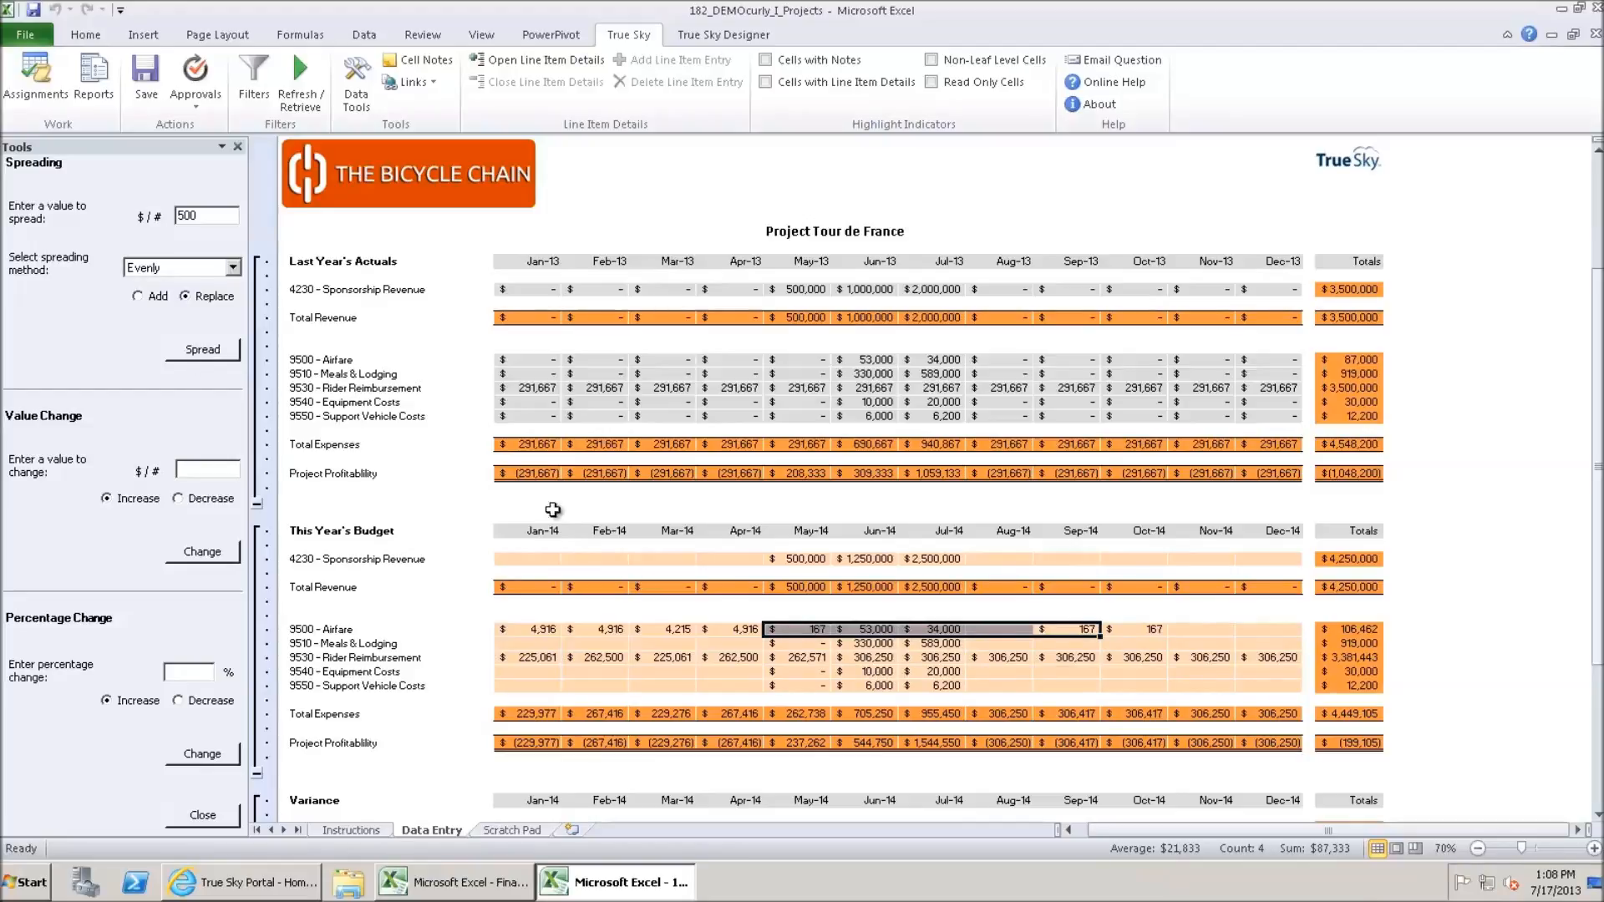
- Spread 500 evenly over the May, September and October 2014 Airfare cells plus October Meals & Lodging
click(809, 626)
ctrl+click(1076, 629)
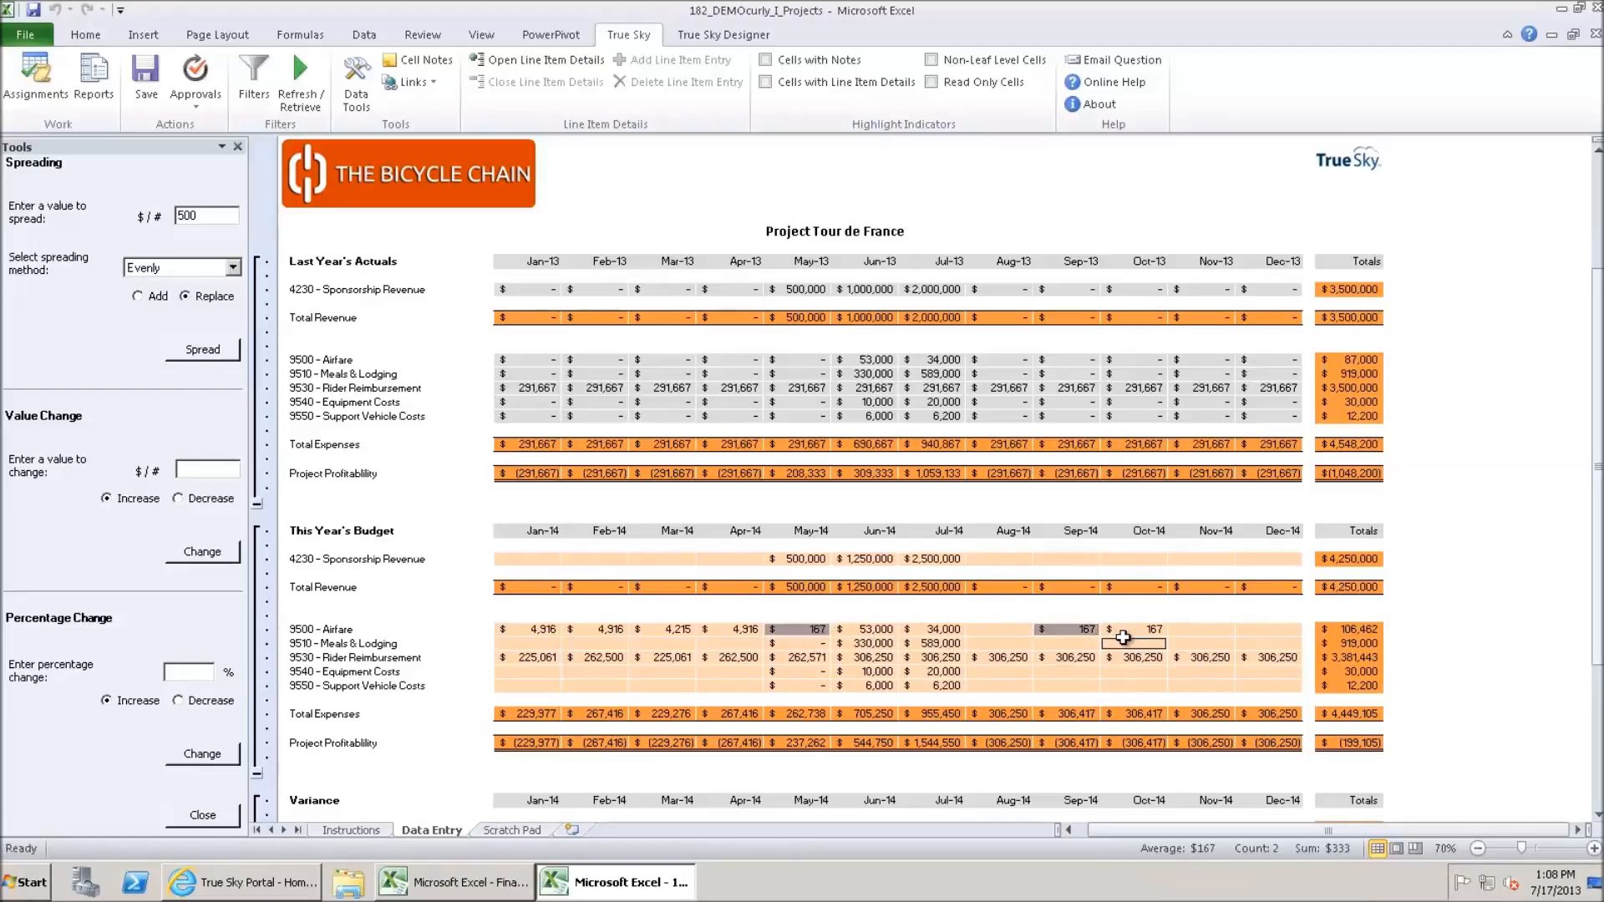
ctrl+click(1123, 631)
click(200, 349)
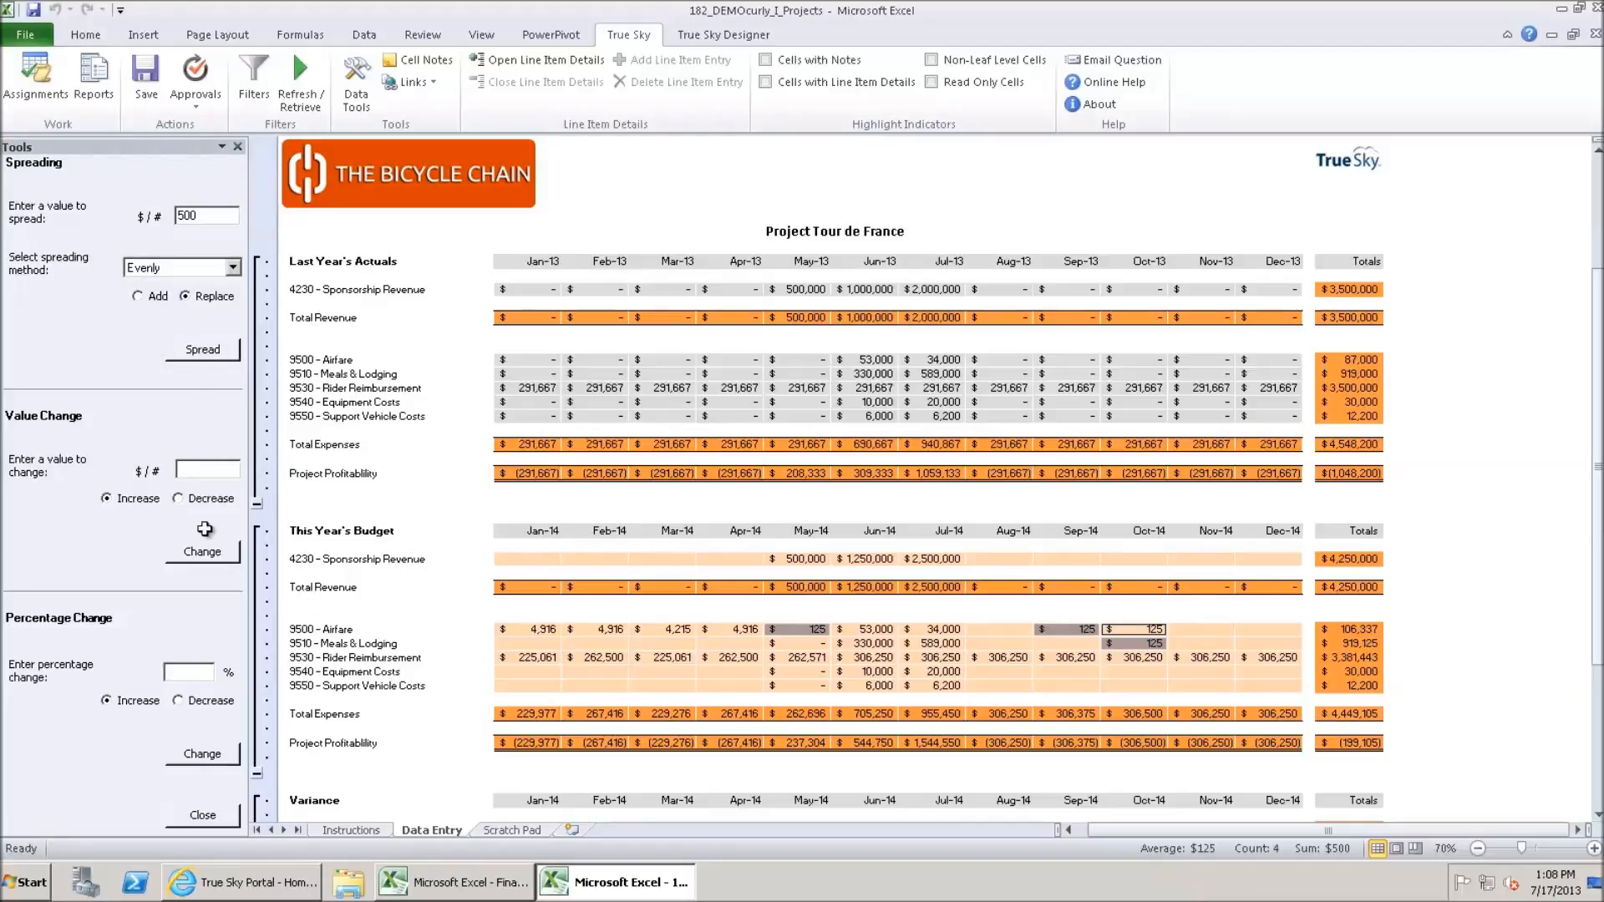
- Apply a 10% increase five times to the selected Airfare and Meals & Lodging budget cells
click(186, 469)
click(198, 672)
text(10)
click(201, 756)
click(201, 757)
click(203, 757)
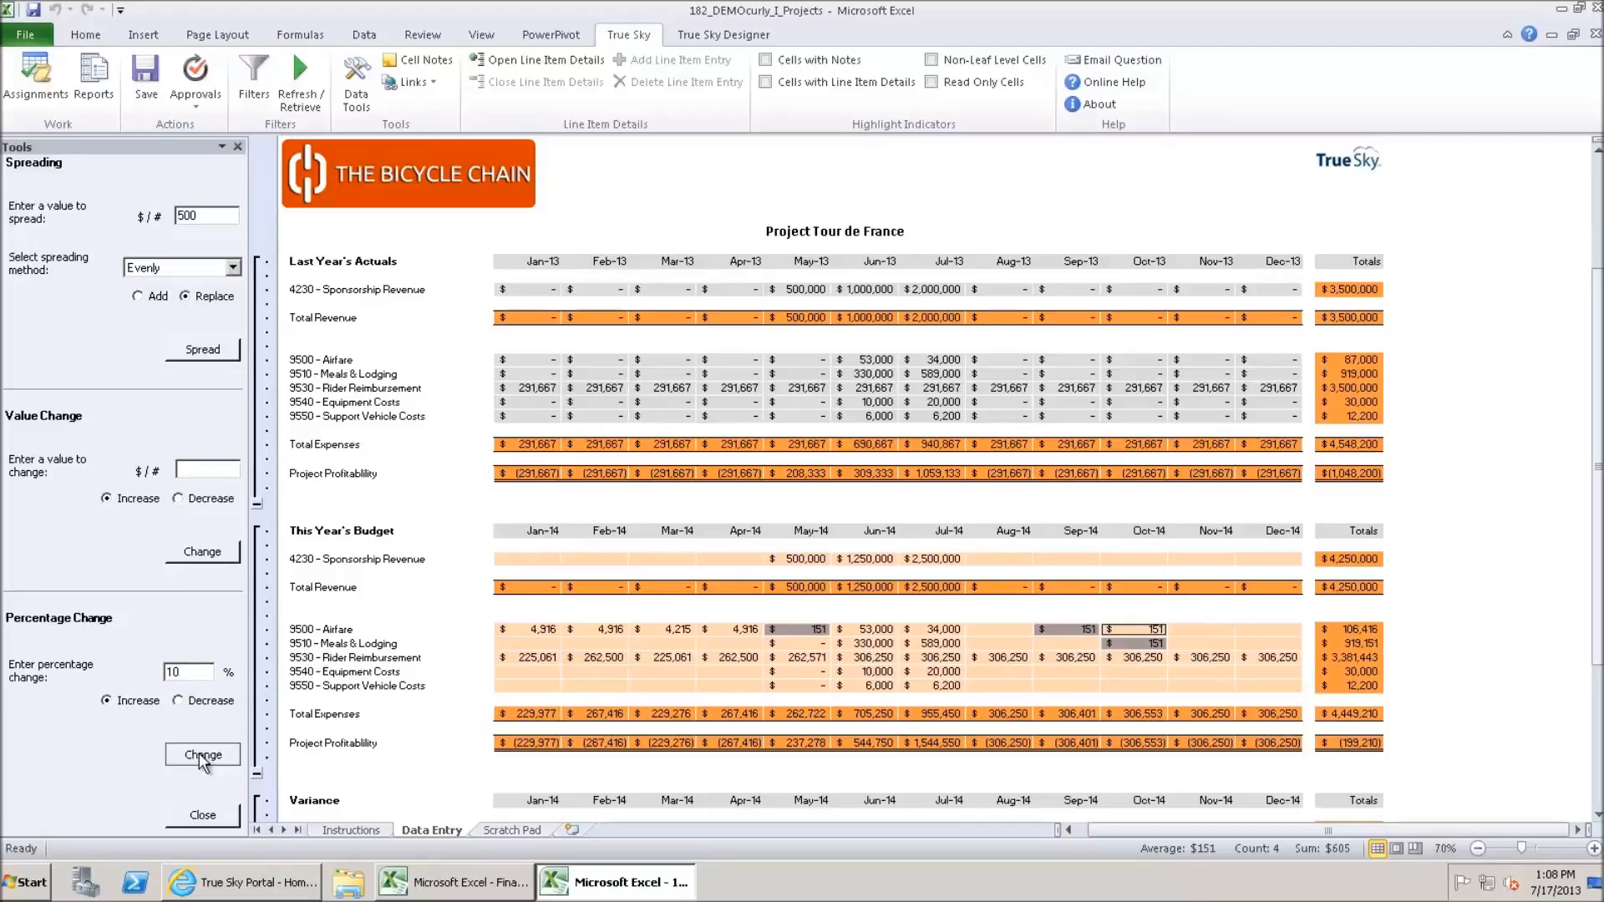
click(201, 757)
click(202, 756)
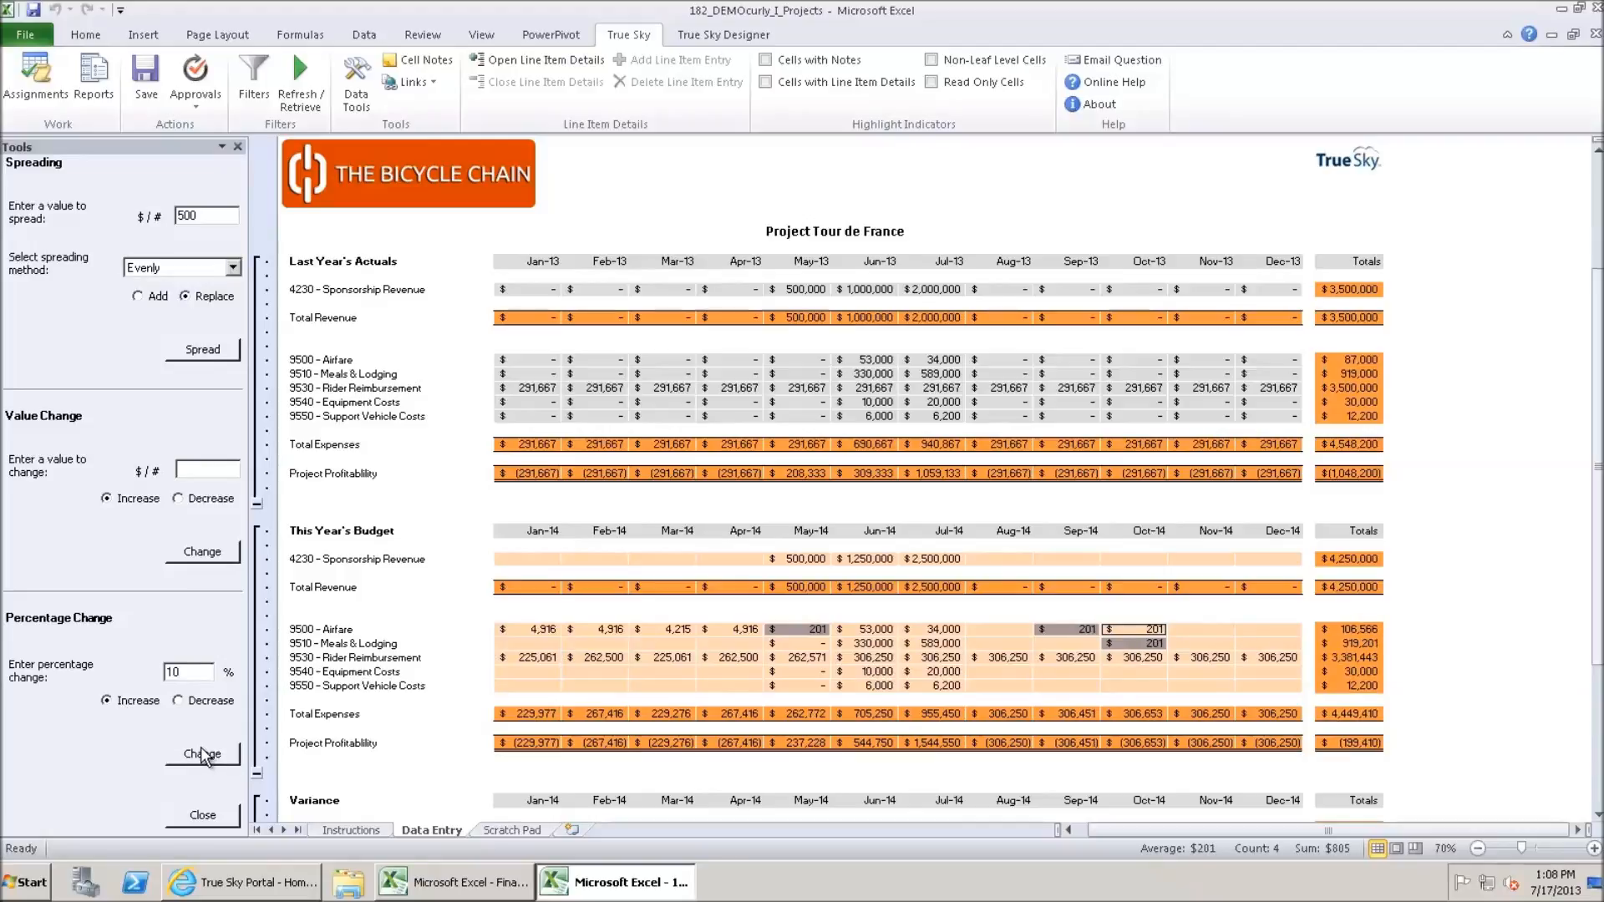
- Save the updated Tour de France project budget to the server
click(232, 268)
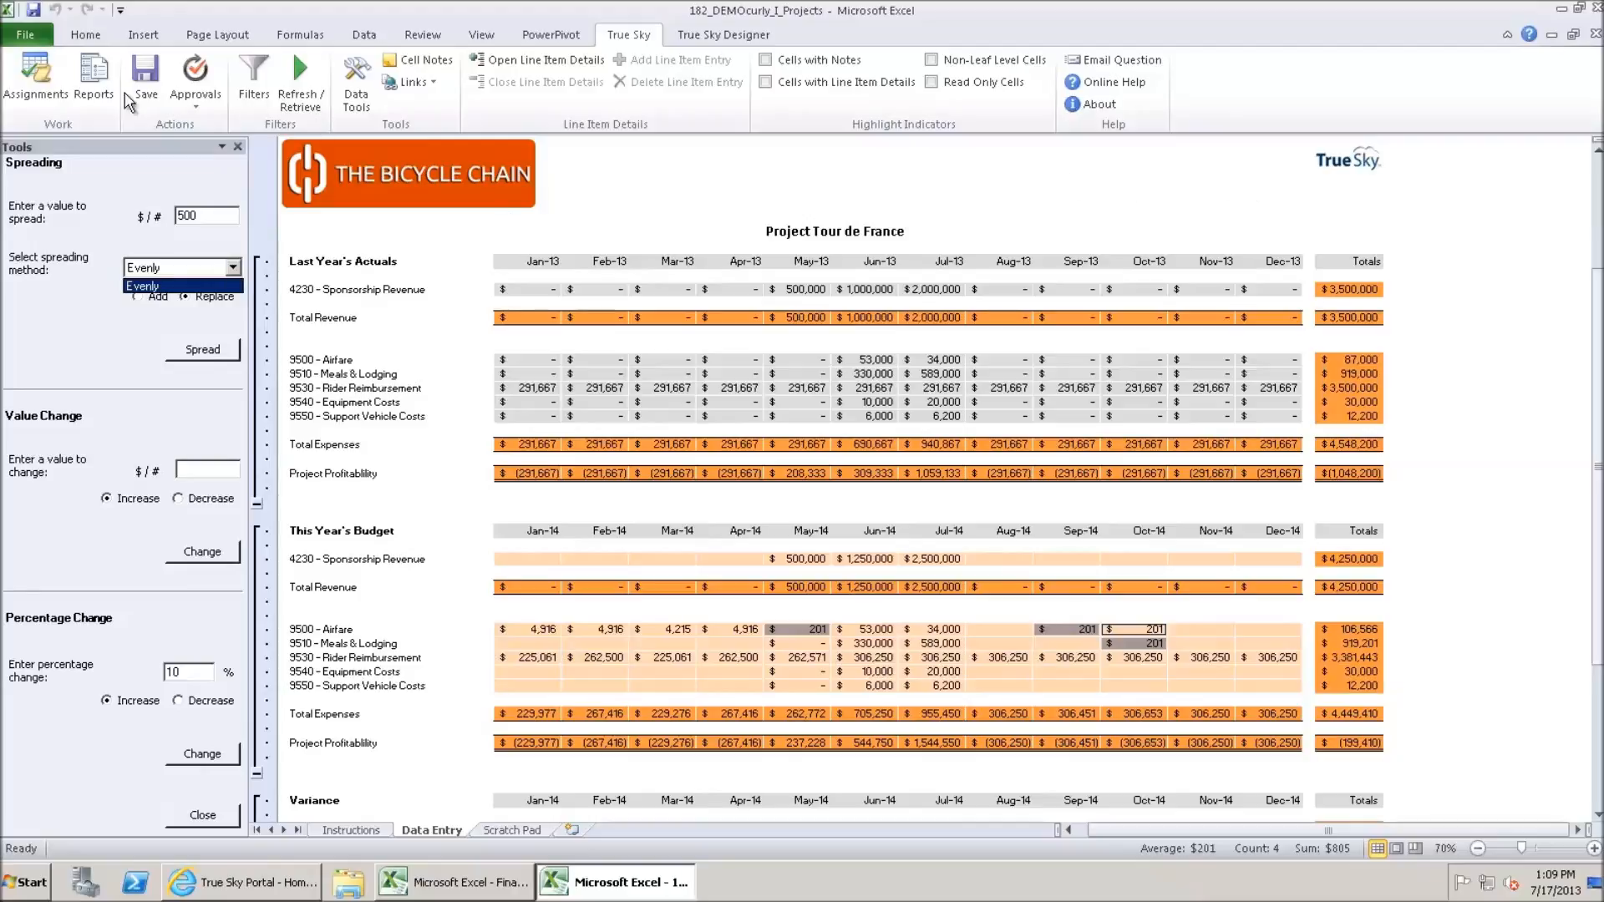
click(144, 71)
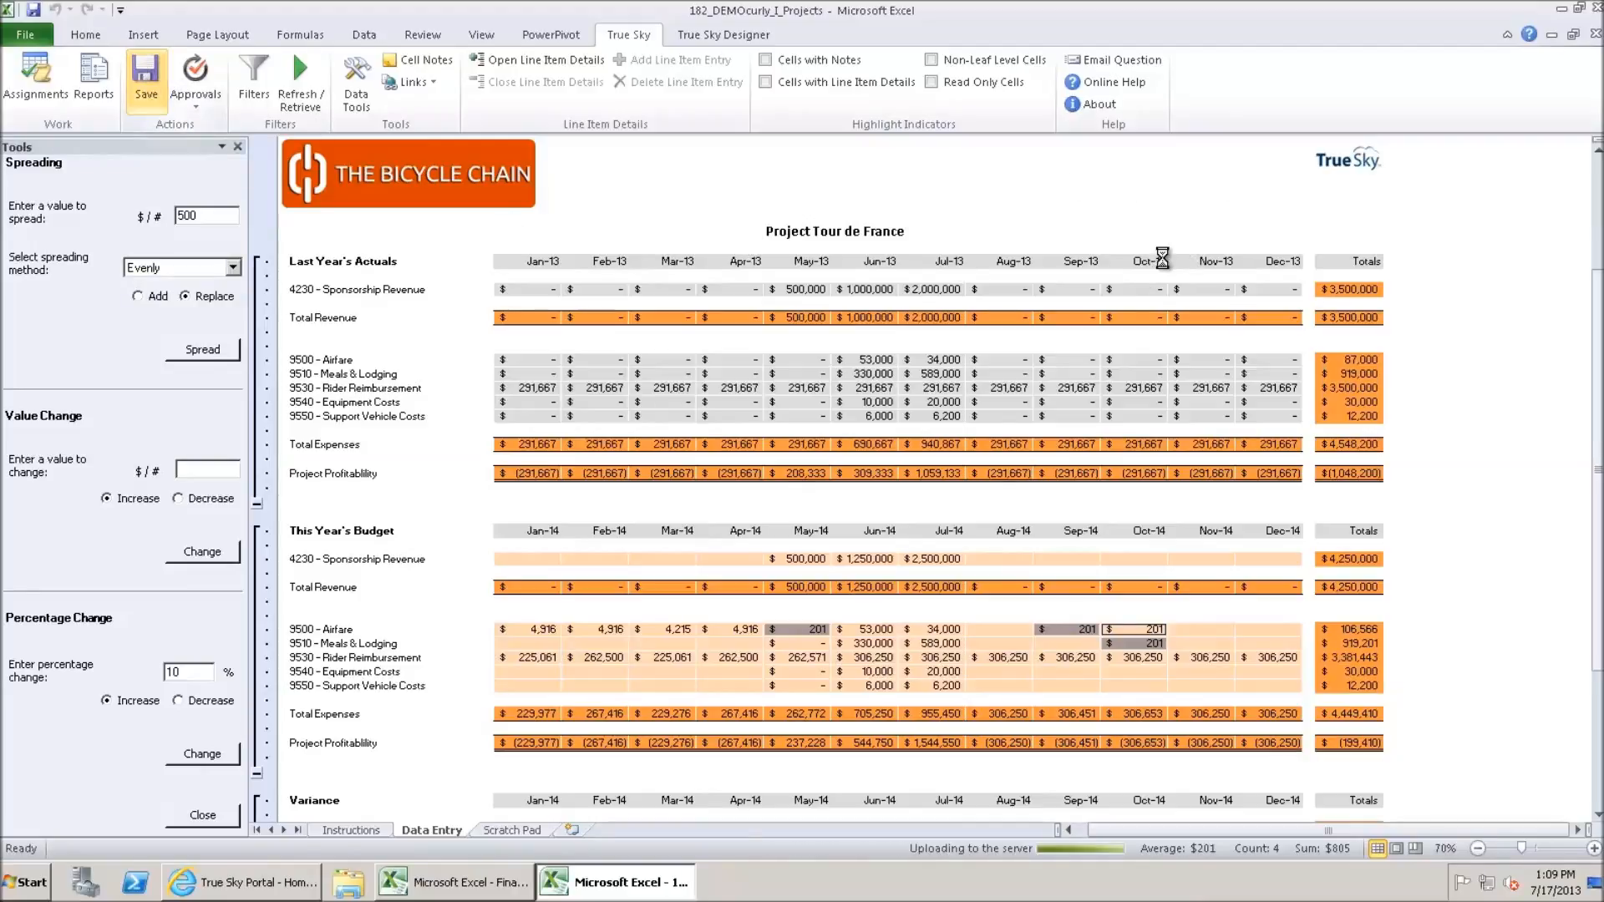
click(966, 498)
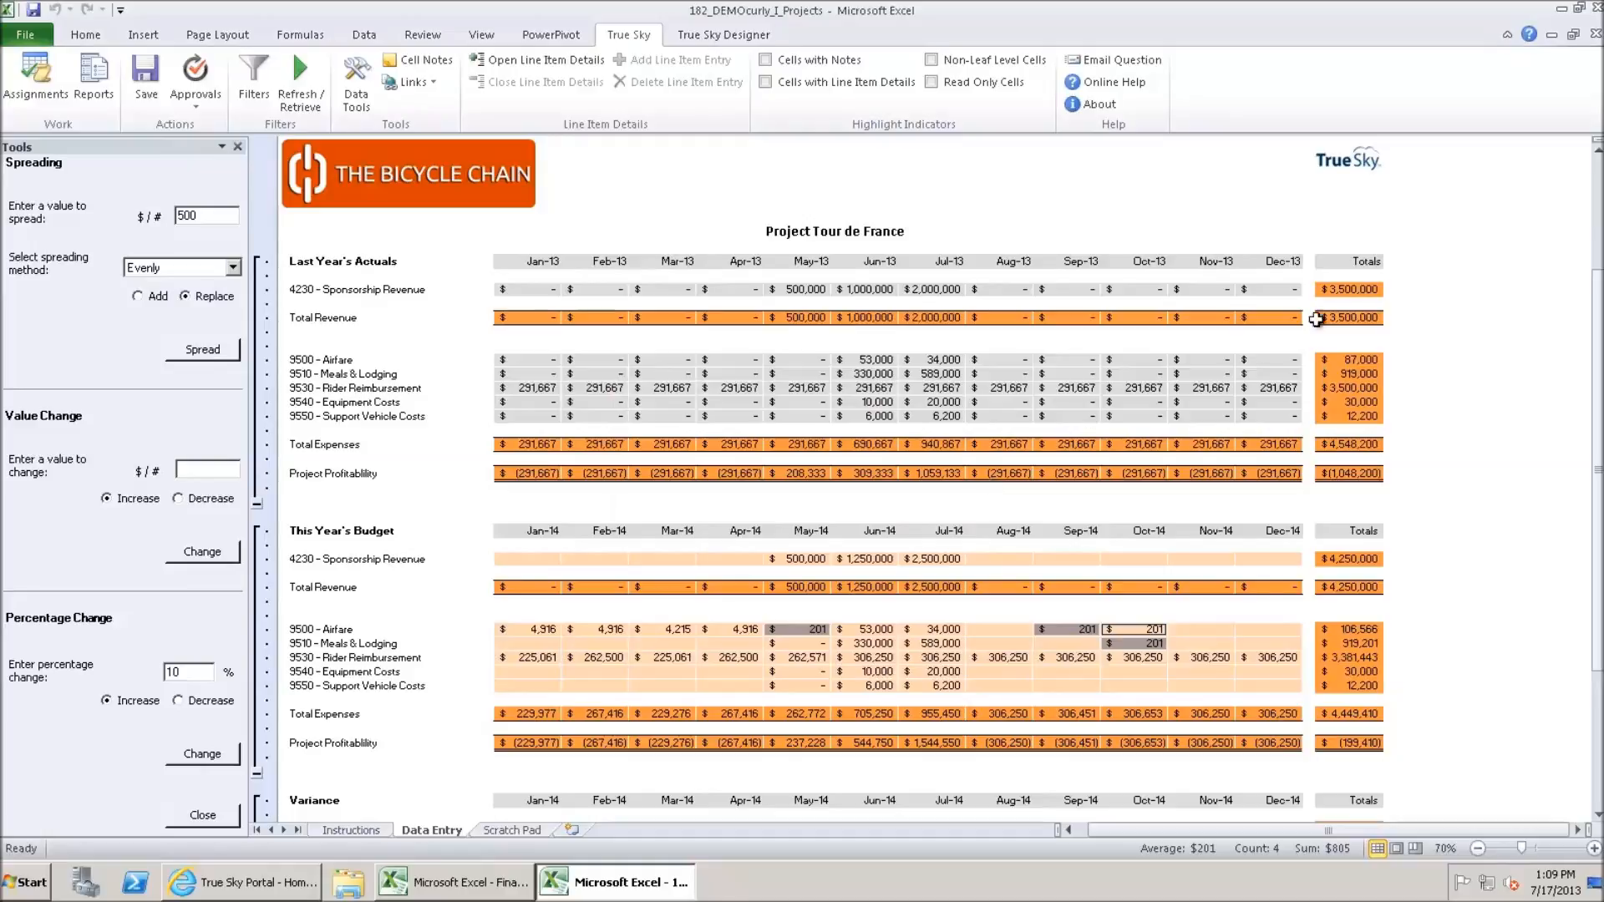
- Close the Projects workbook, open the Overheads assignment and retrieve its data for the Administration department
click(1593, 35)
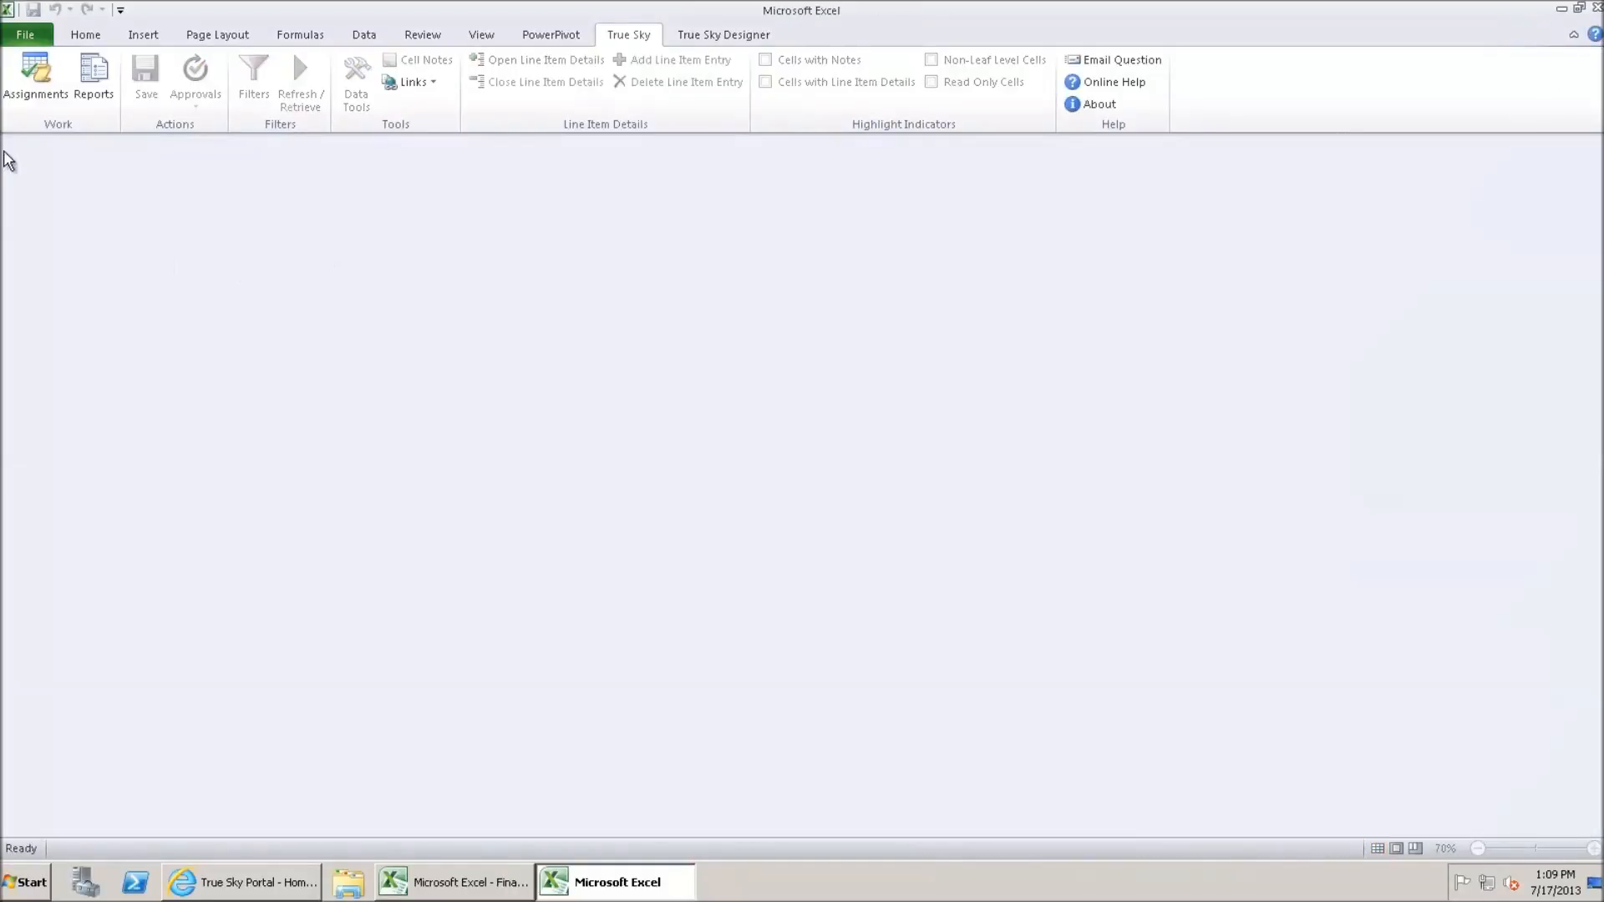
click(23, 88)
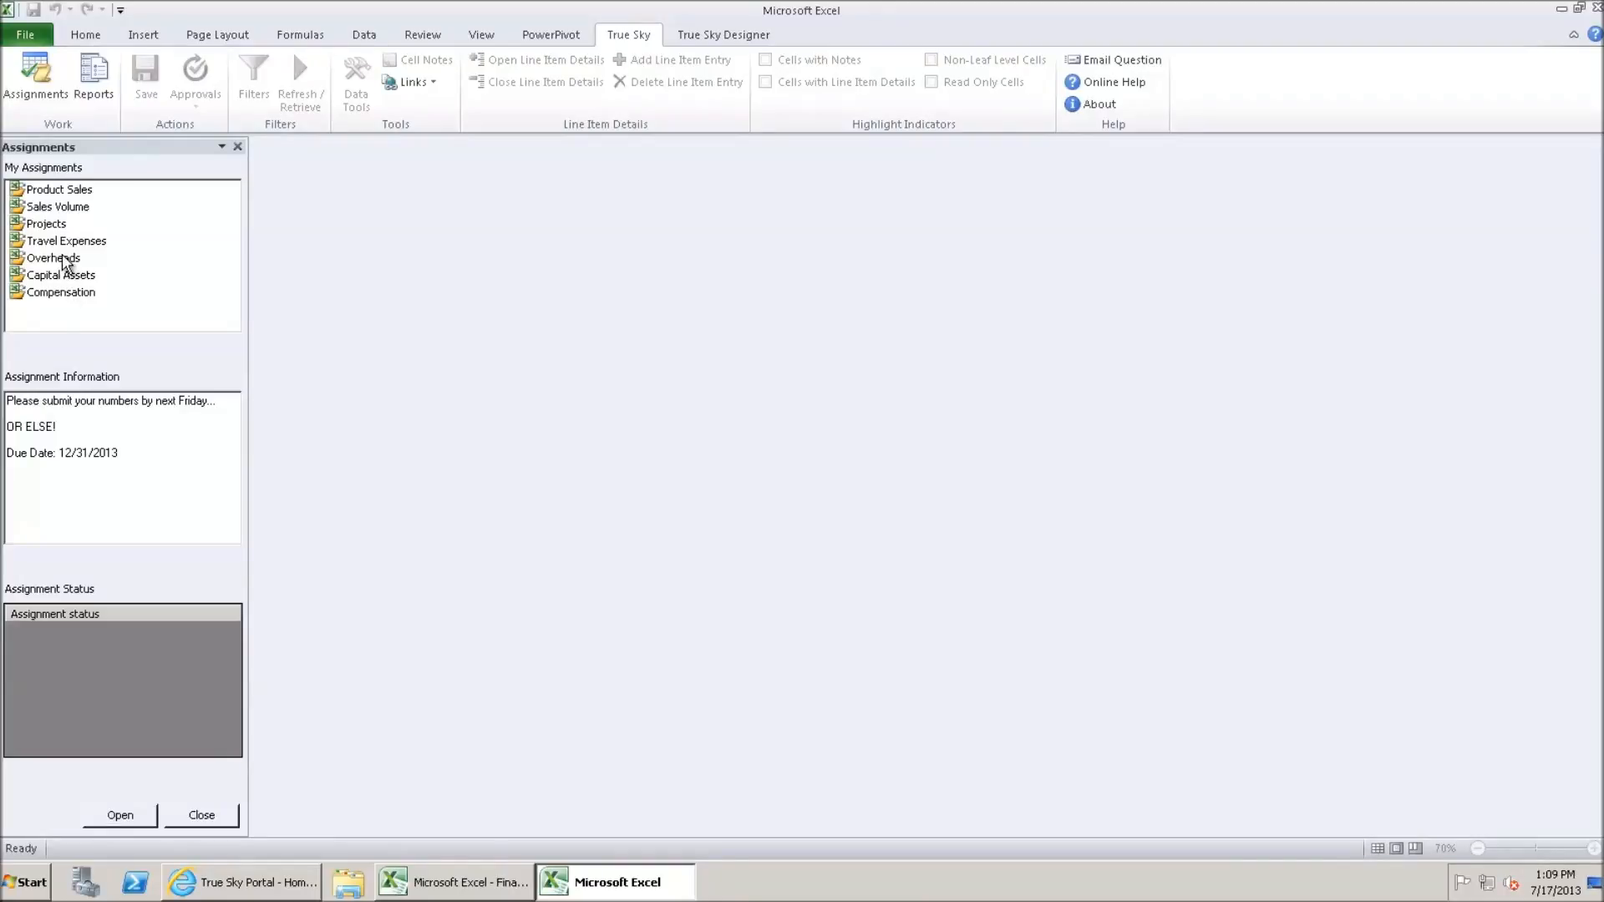
click(58, 258)
click(122, 816)
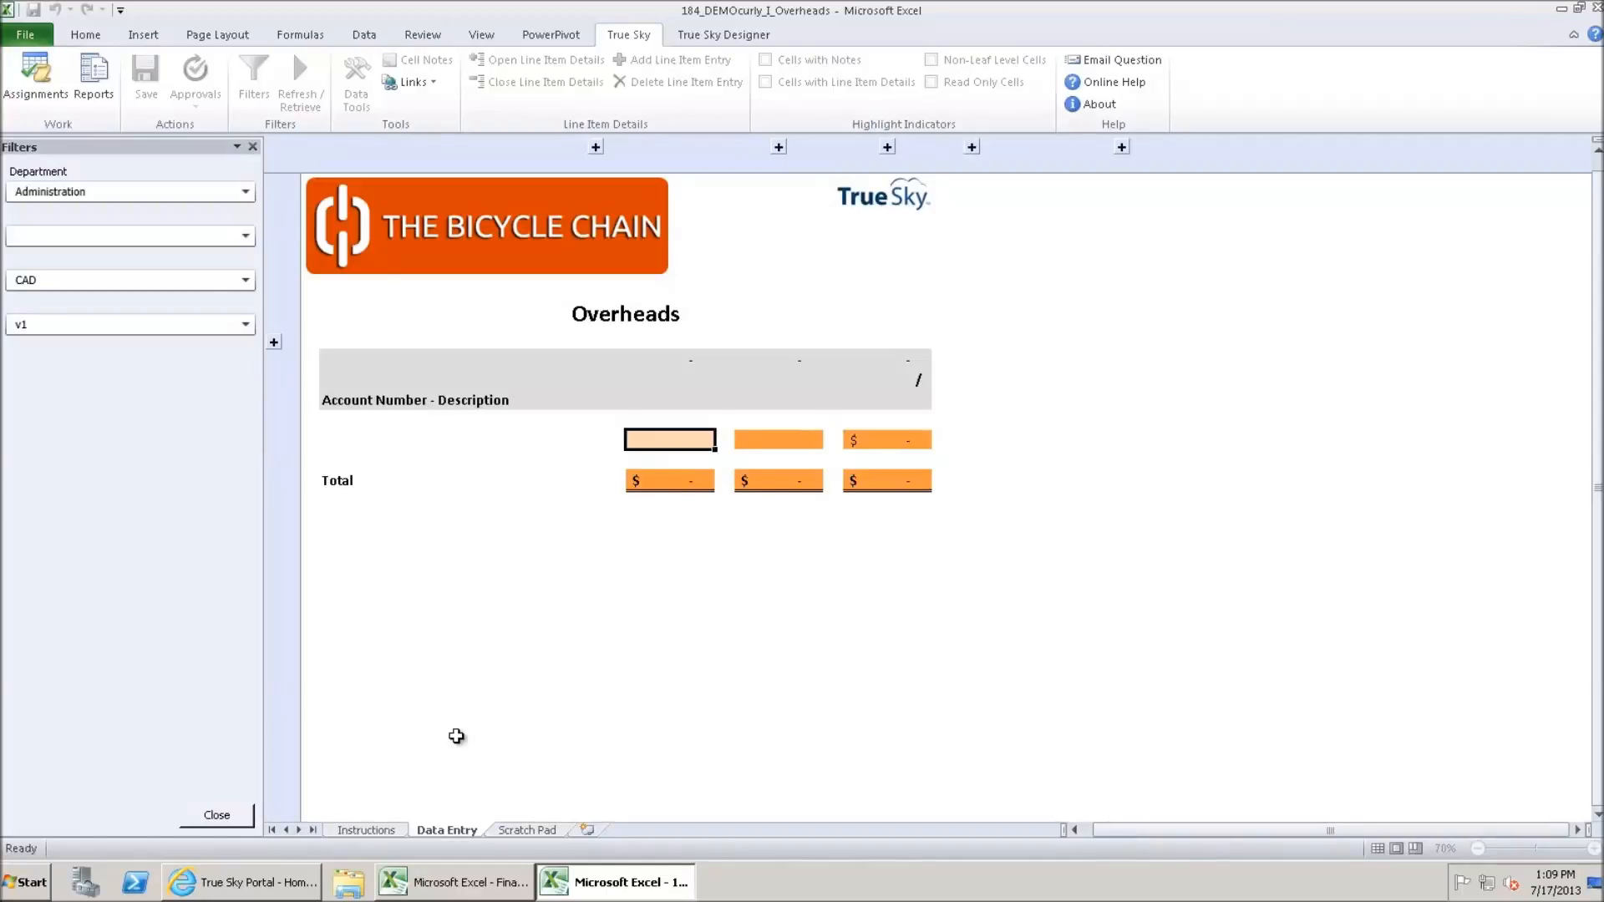
click(128, 814)
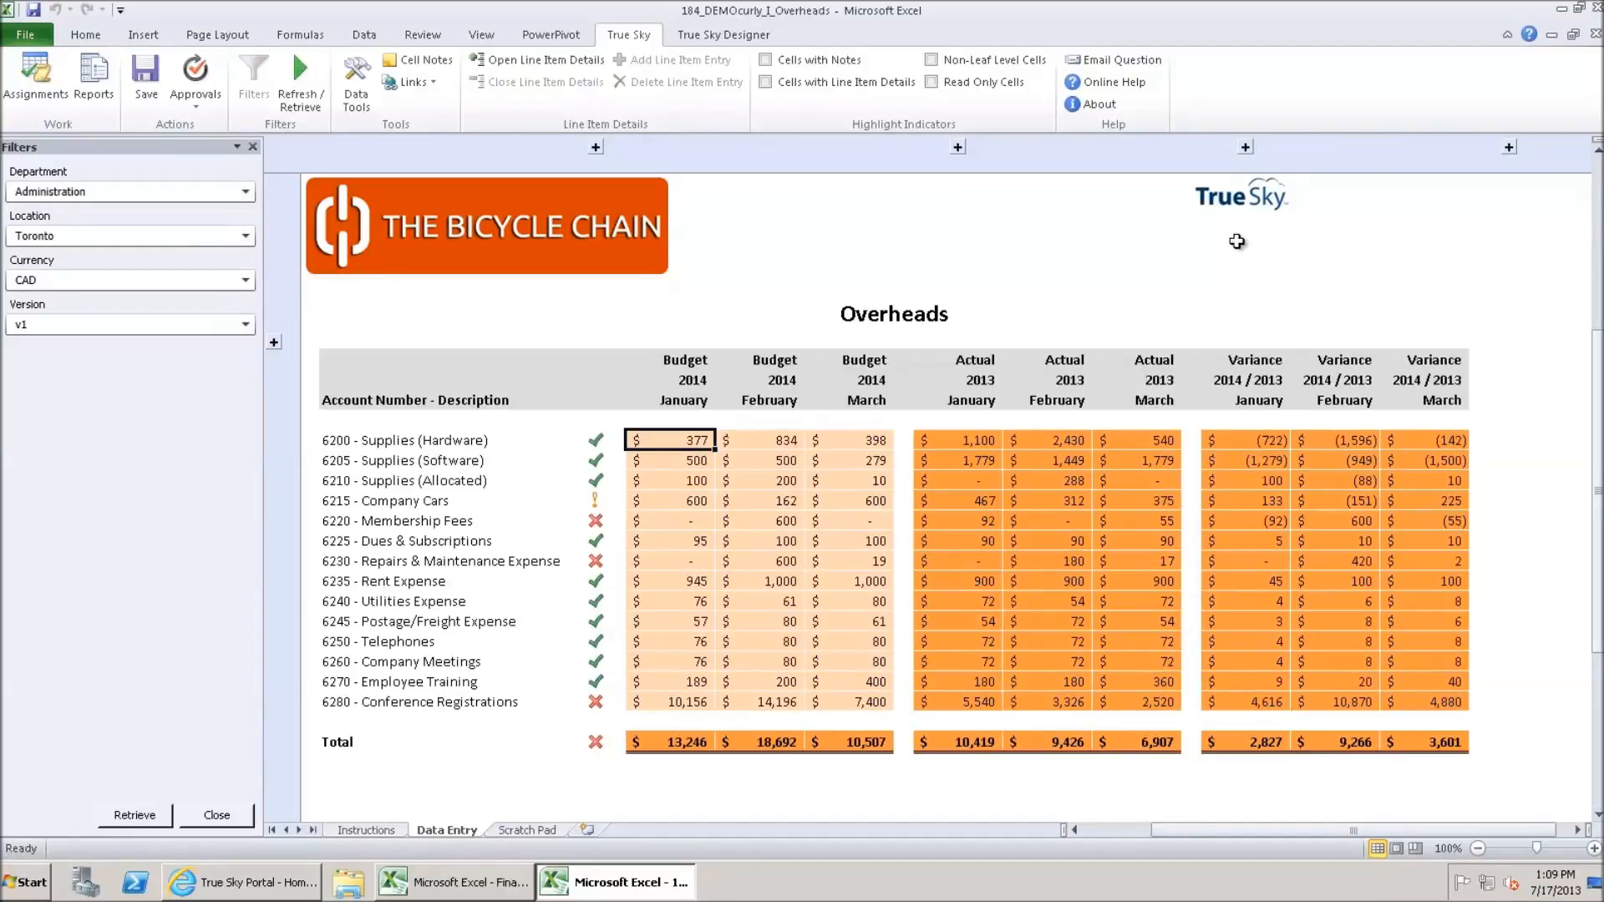
- Expand the 2014 / 2013 Variance Total column to view it and collapse it again
click(1509, 147)
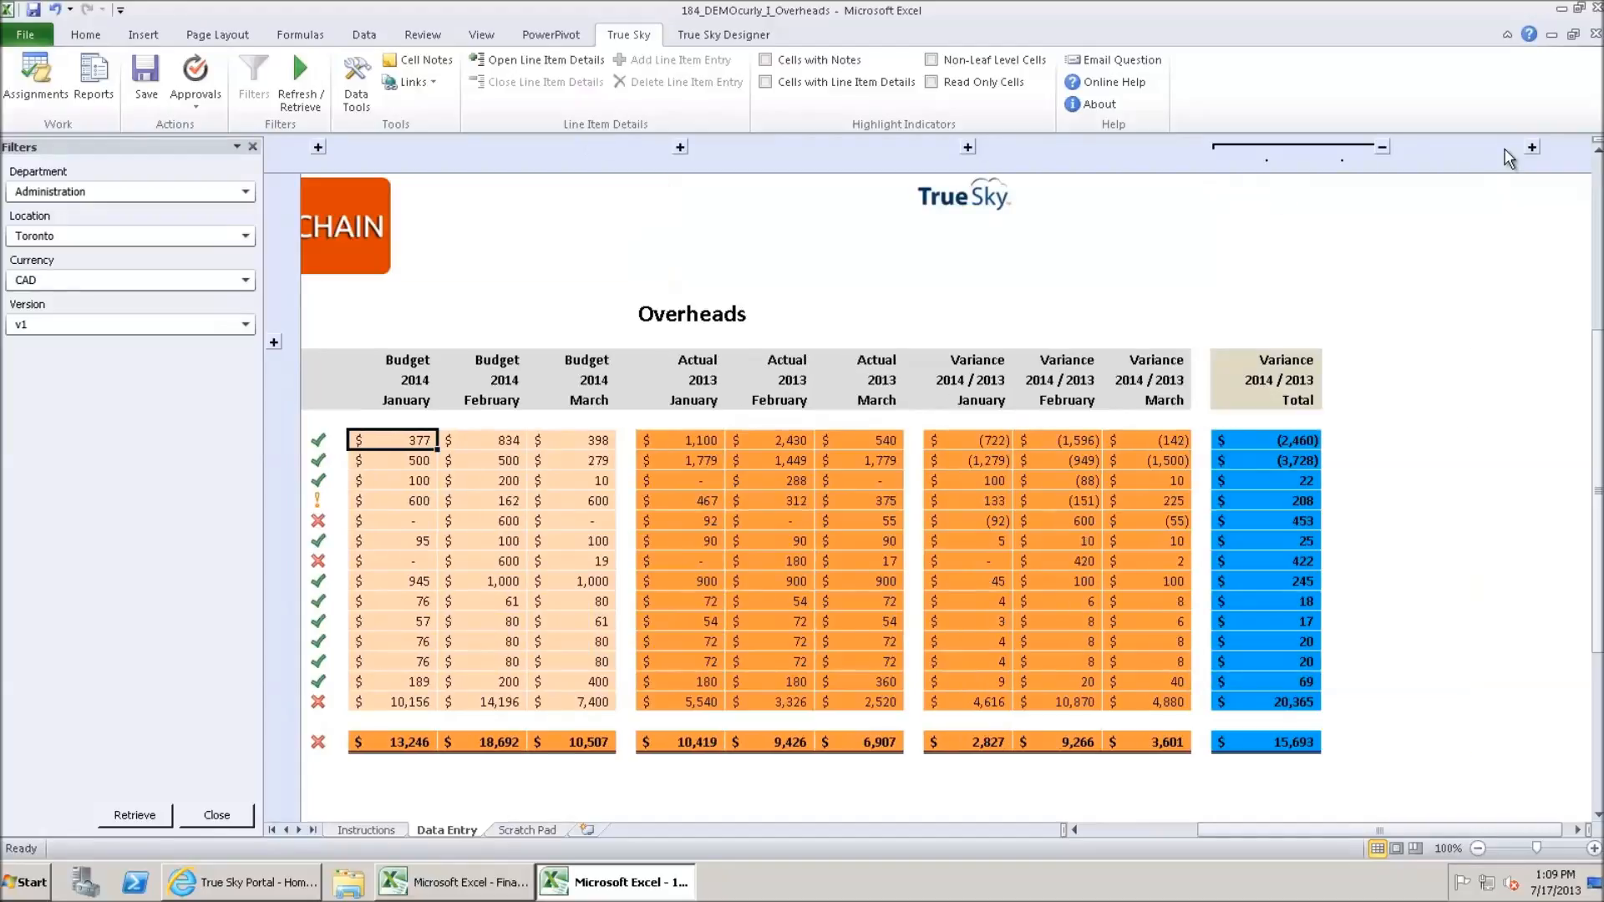
click(1382, 149)
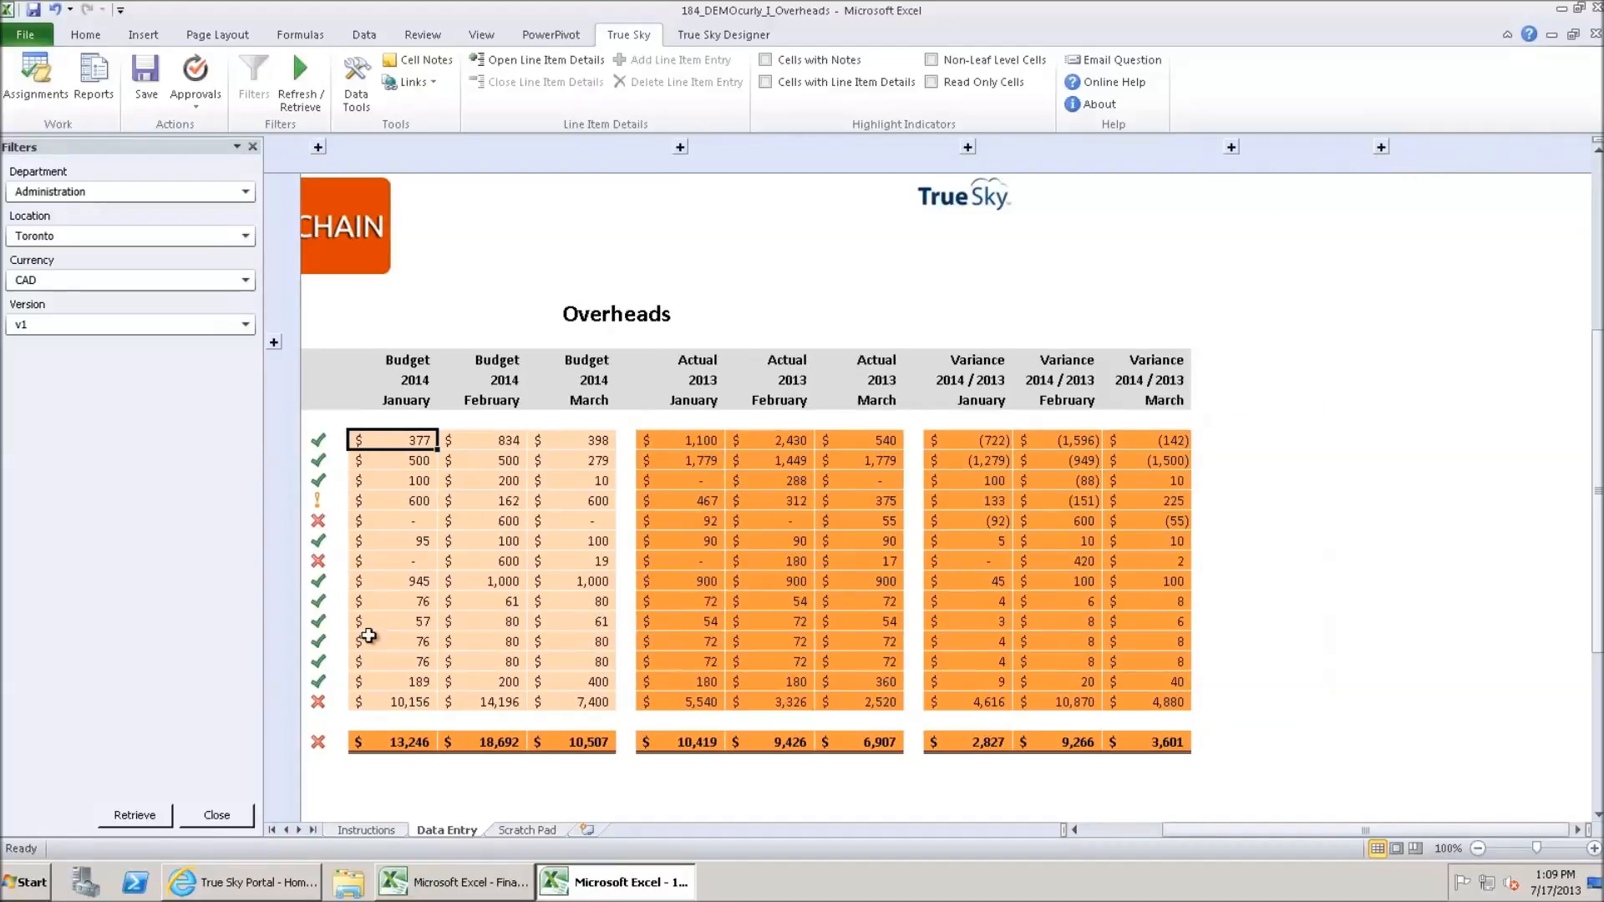
click(1108, 832)
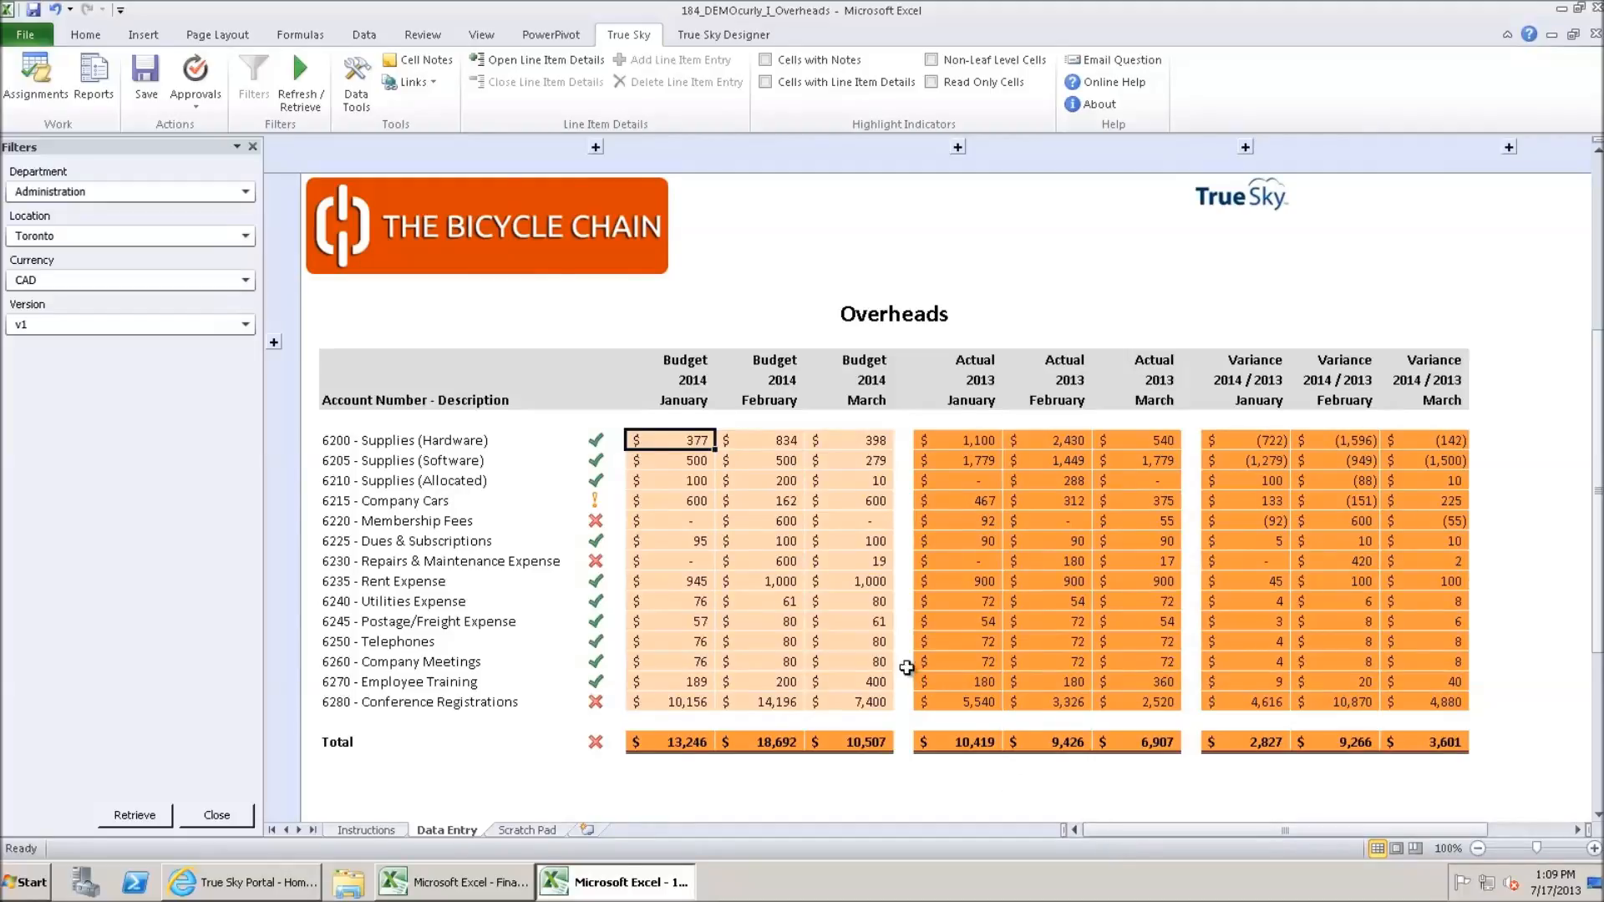
- Highlight the cells with line item details and open the details of the February 2014 Conference Registrations budget
click(765, 82)
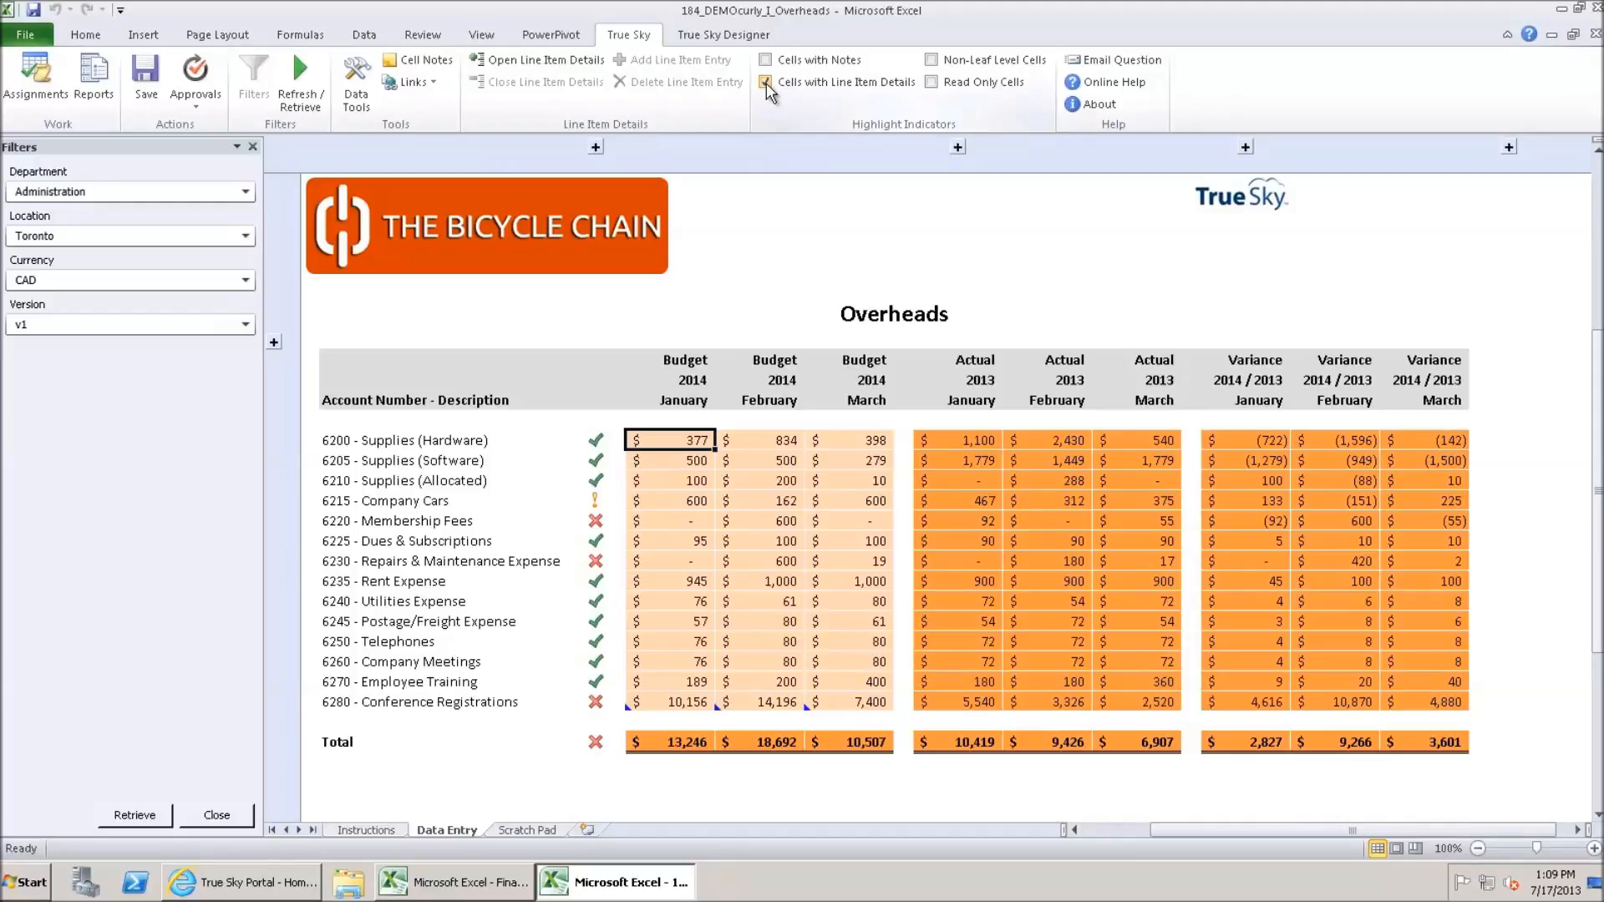
click(757, 707)
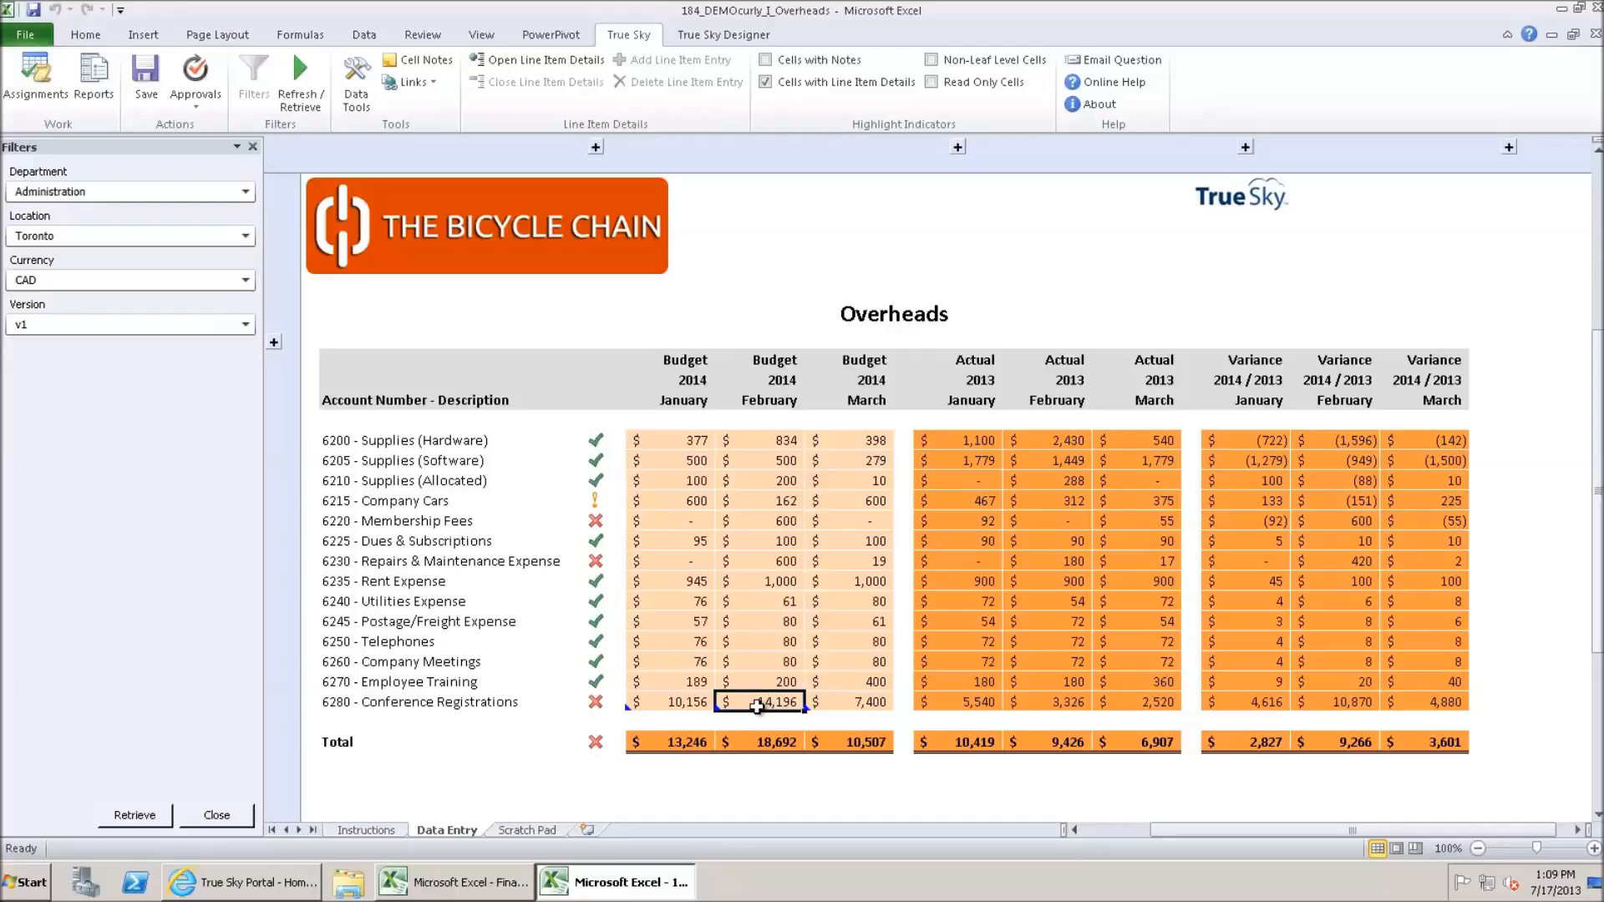
click(526, 60)
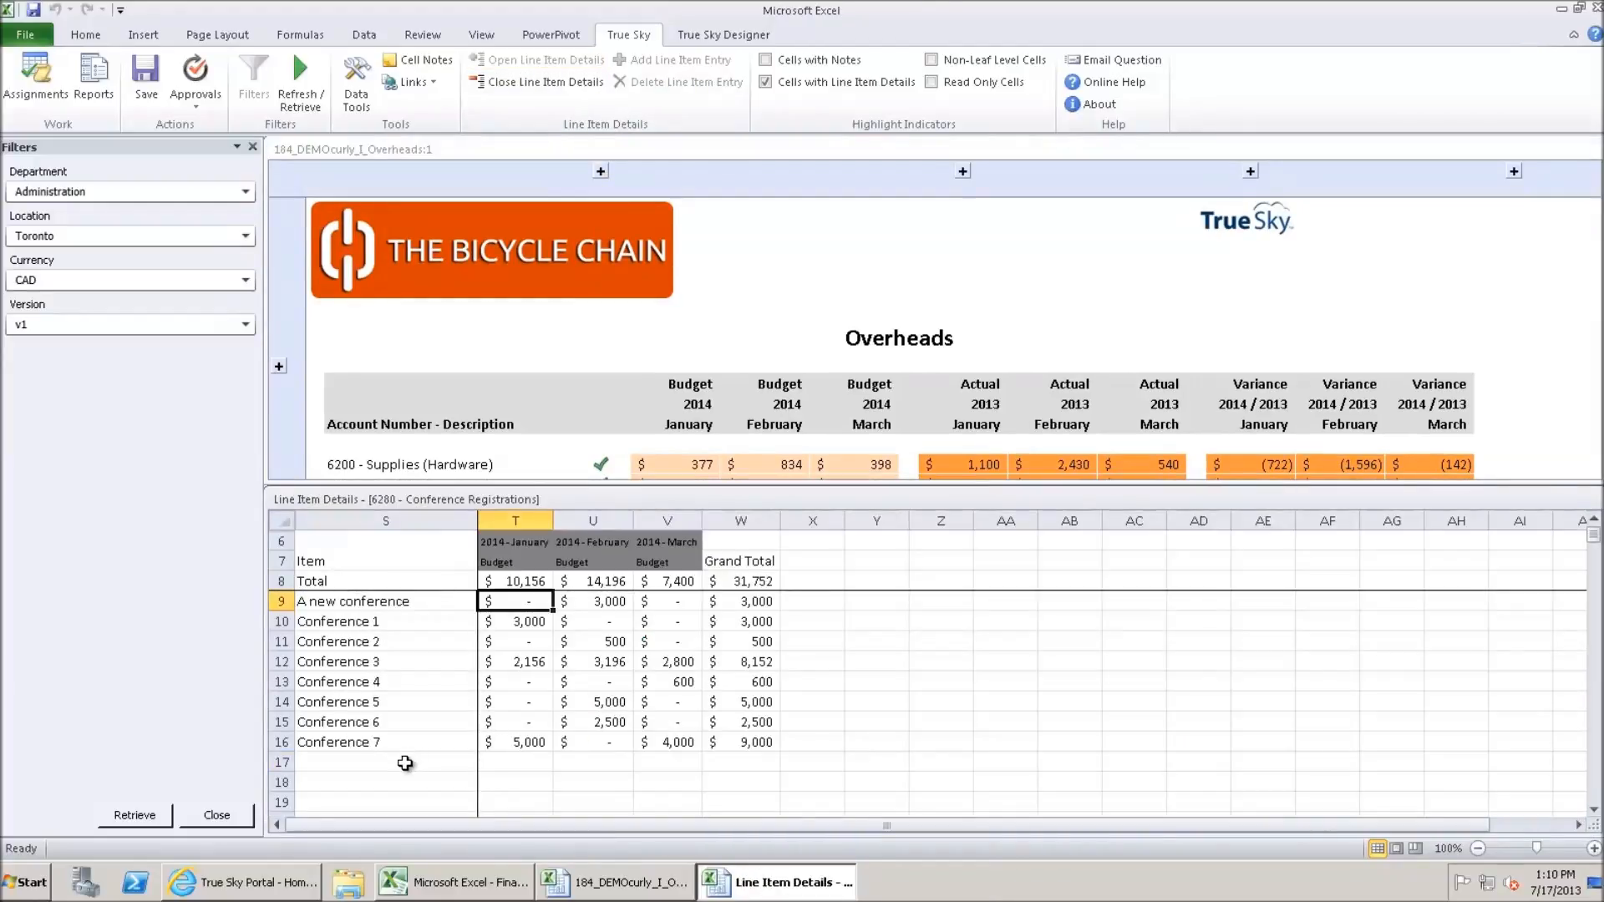
- Add a line item named Conference 8 below Conference 7 with a February 2014 budget of 2000
click(404, 763)
text(Conference 8)
key(Tab)
key(Tab)
text(2000)
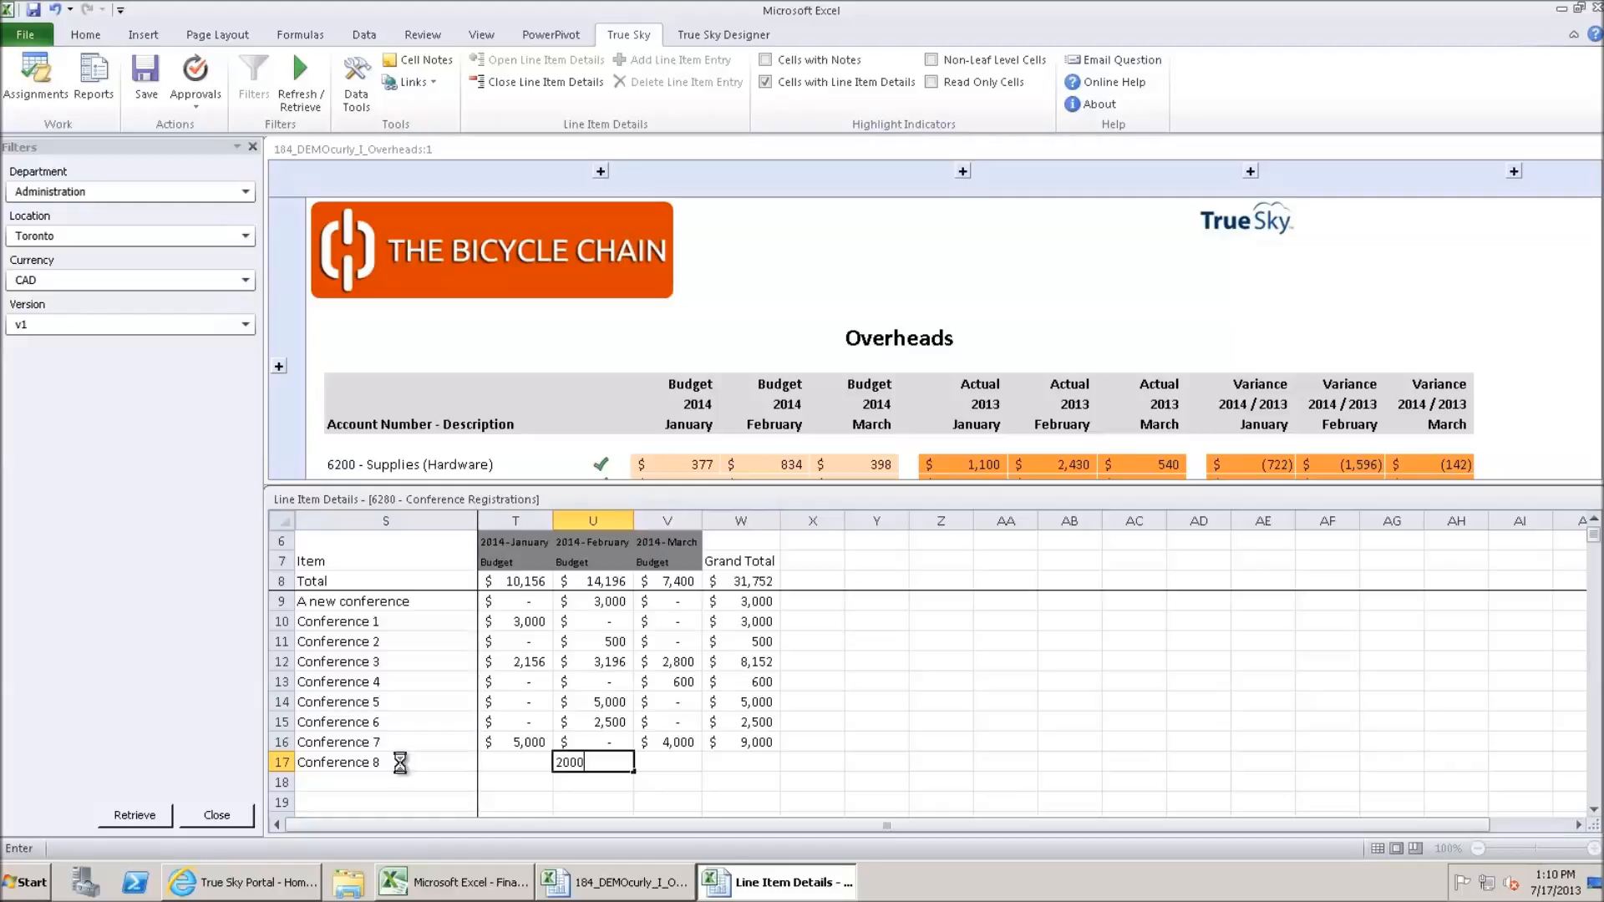
key(Return)
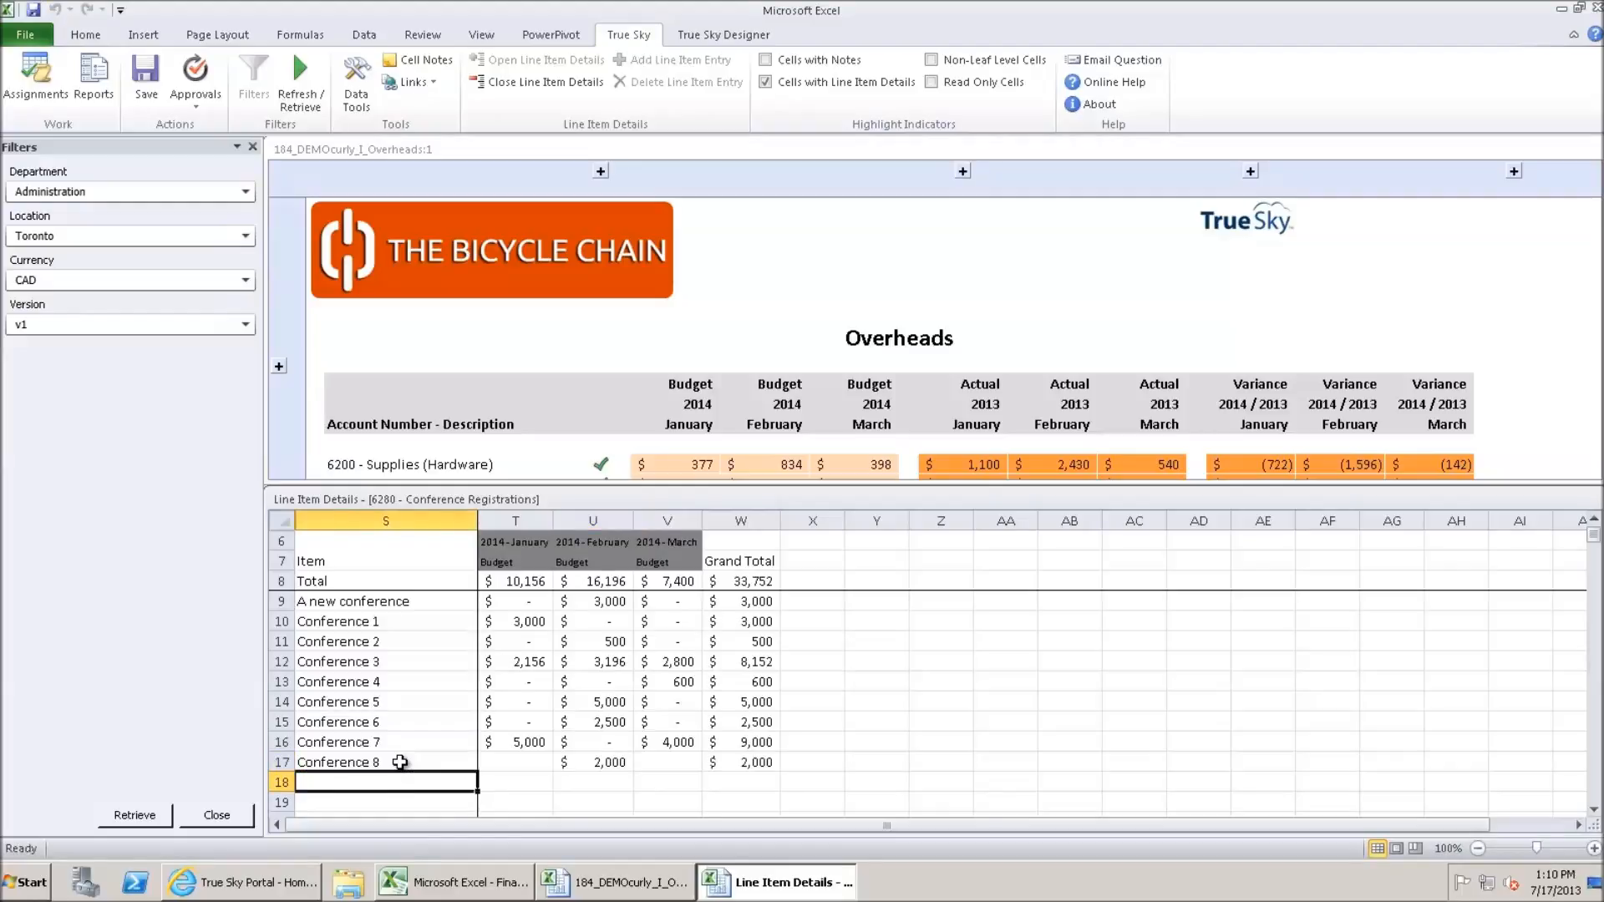
- Close the line item details with the changes saved and turn off the highlighting of cells with line item details
click(547, 84)
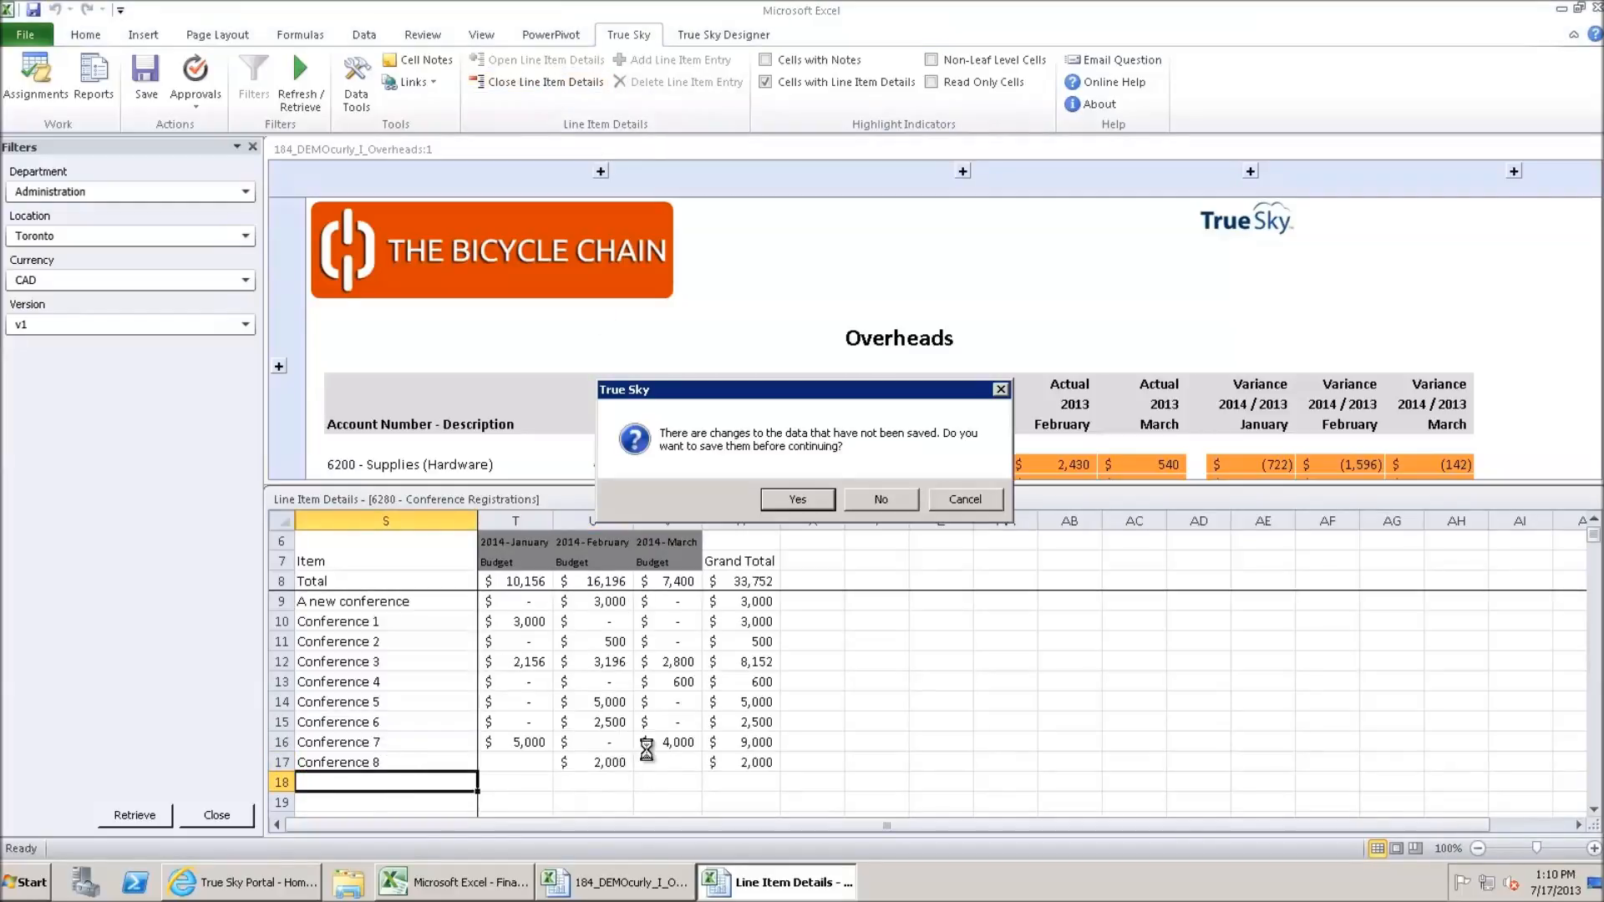
click(809, 501)
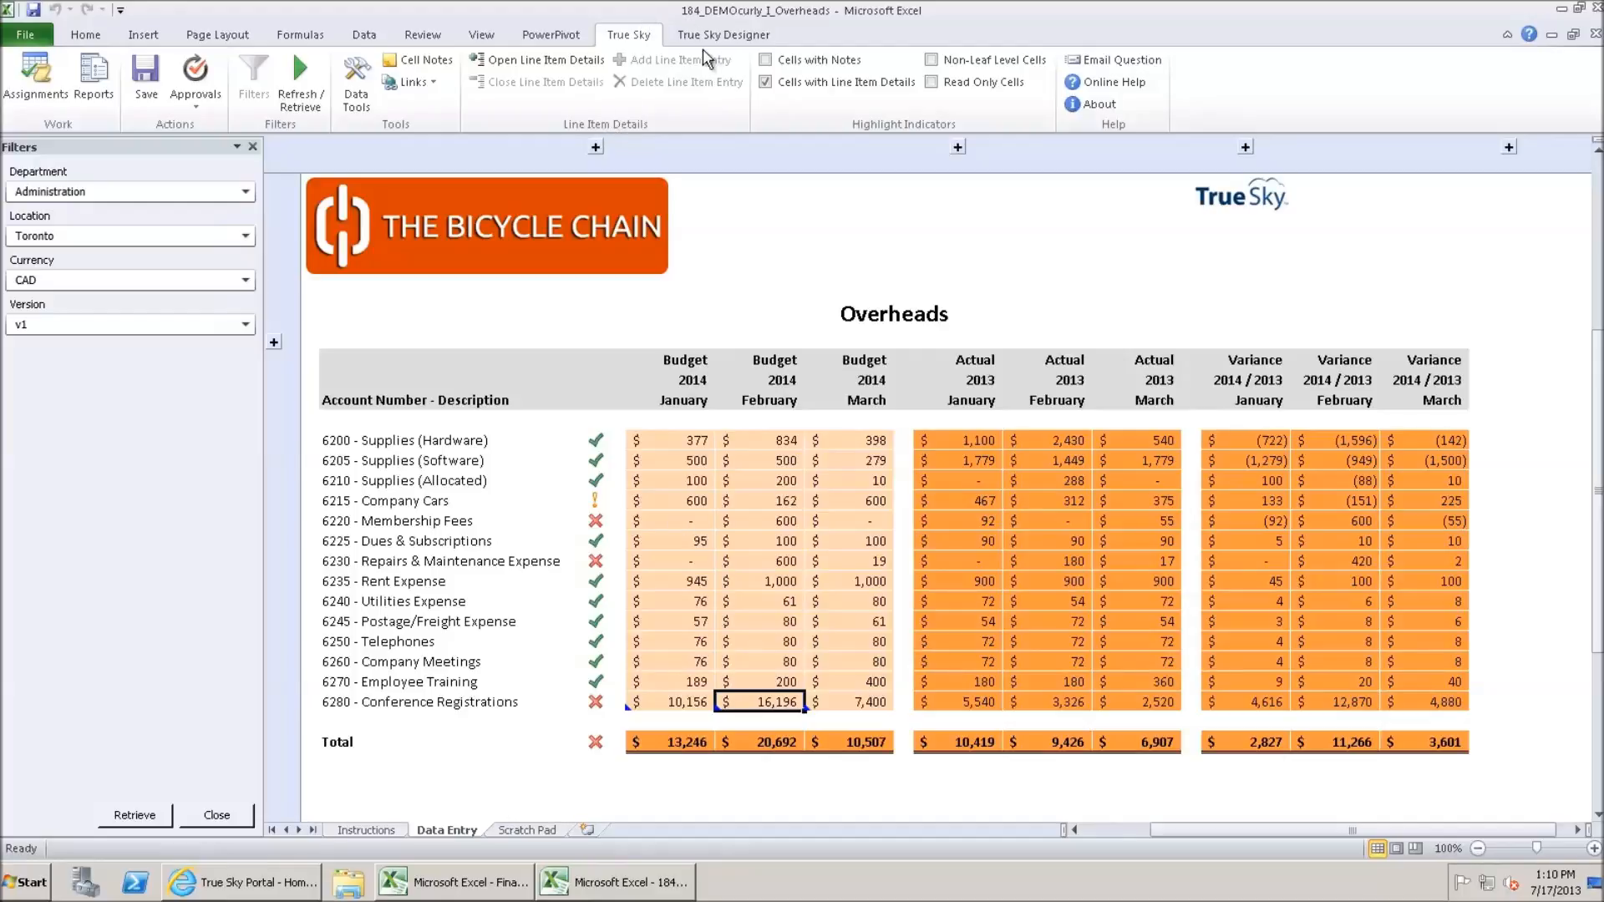
click(764, 81)
- View the explanation of the status indicator colours for Supplies (Hardware)
click(595, 443)
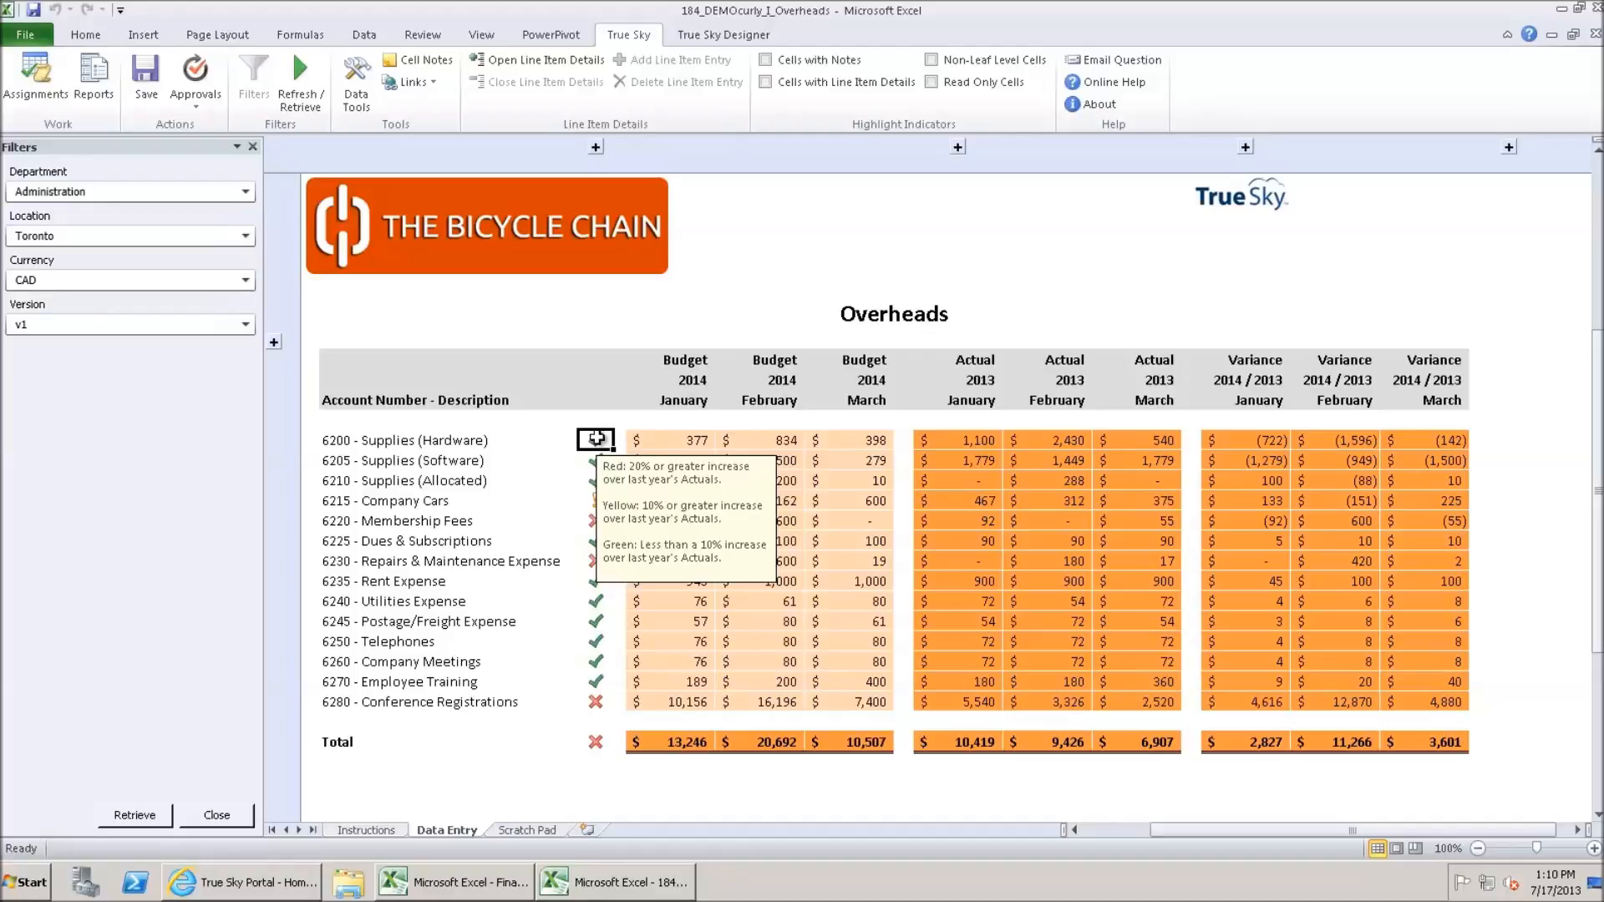
click(777, 443)
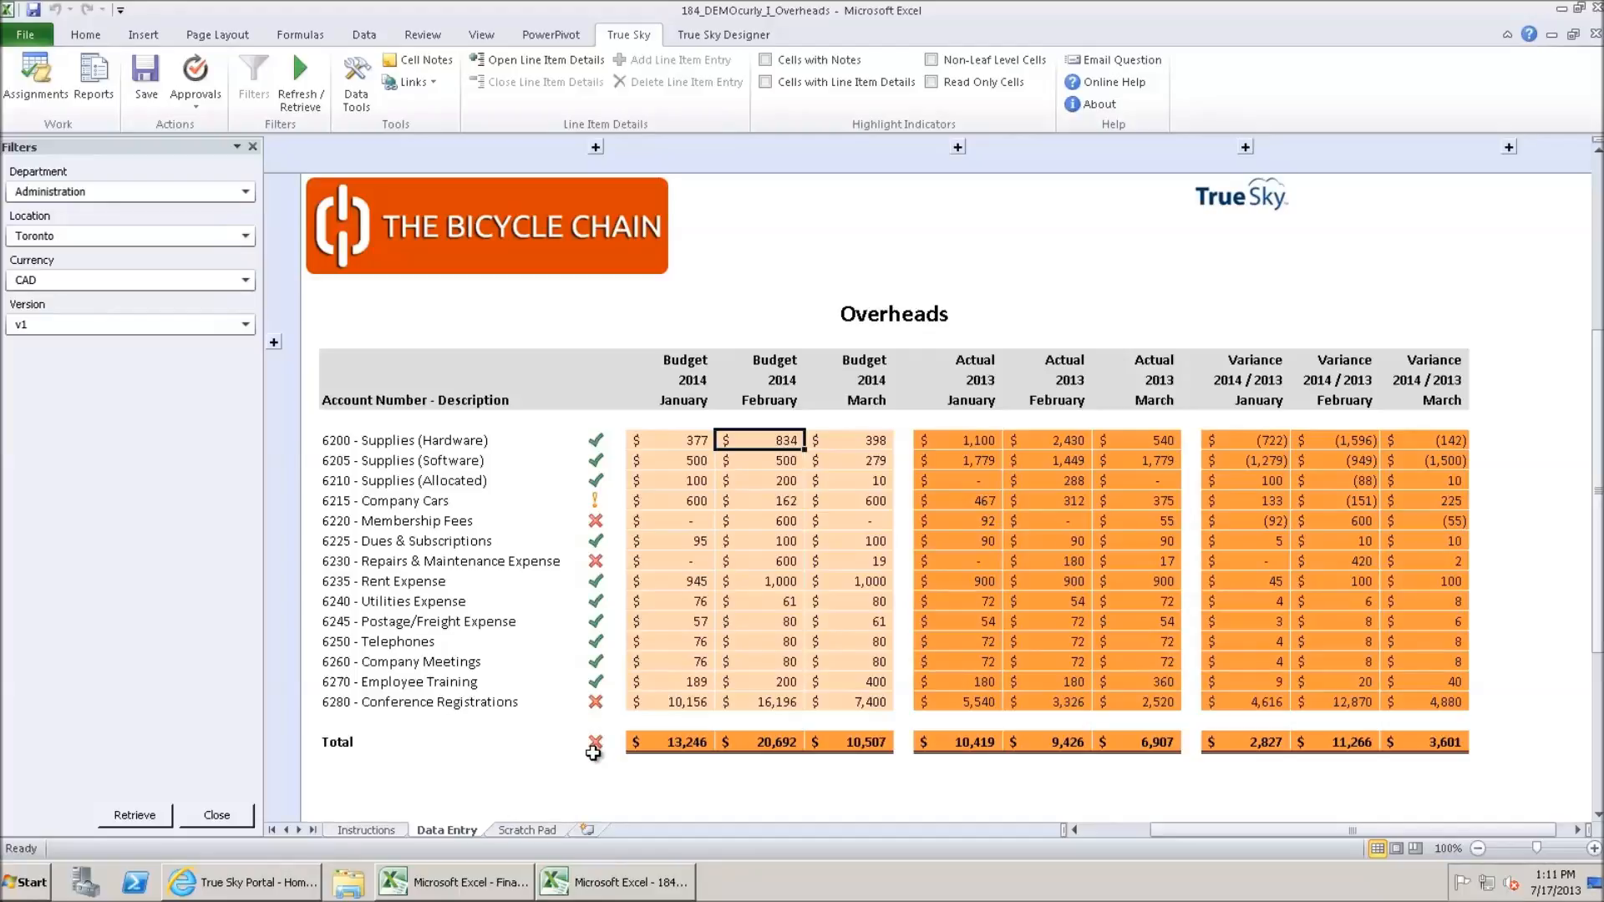
- Open the Single Approval window, review the departments' validation and assignment status, and close it without submitting
click(191, 80)
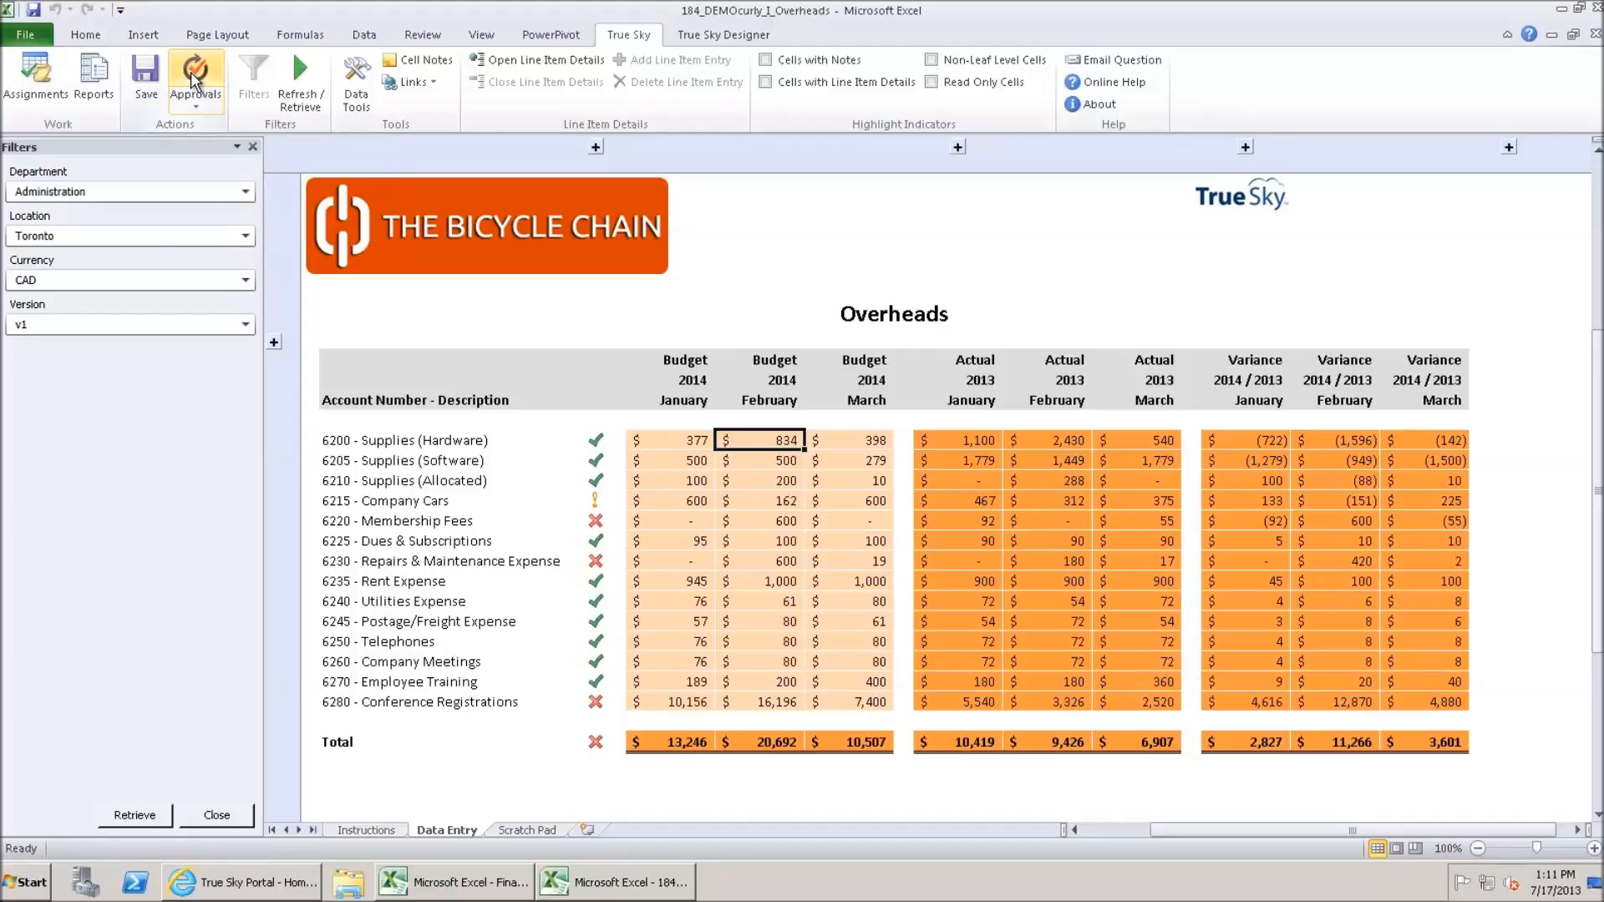
click(199, 107)
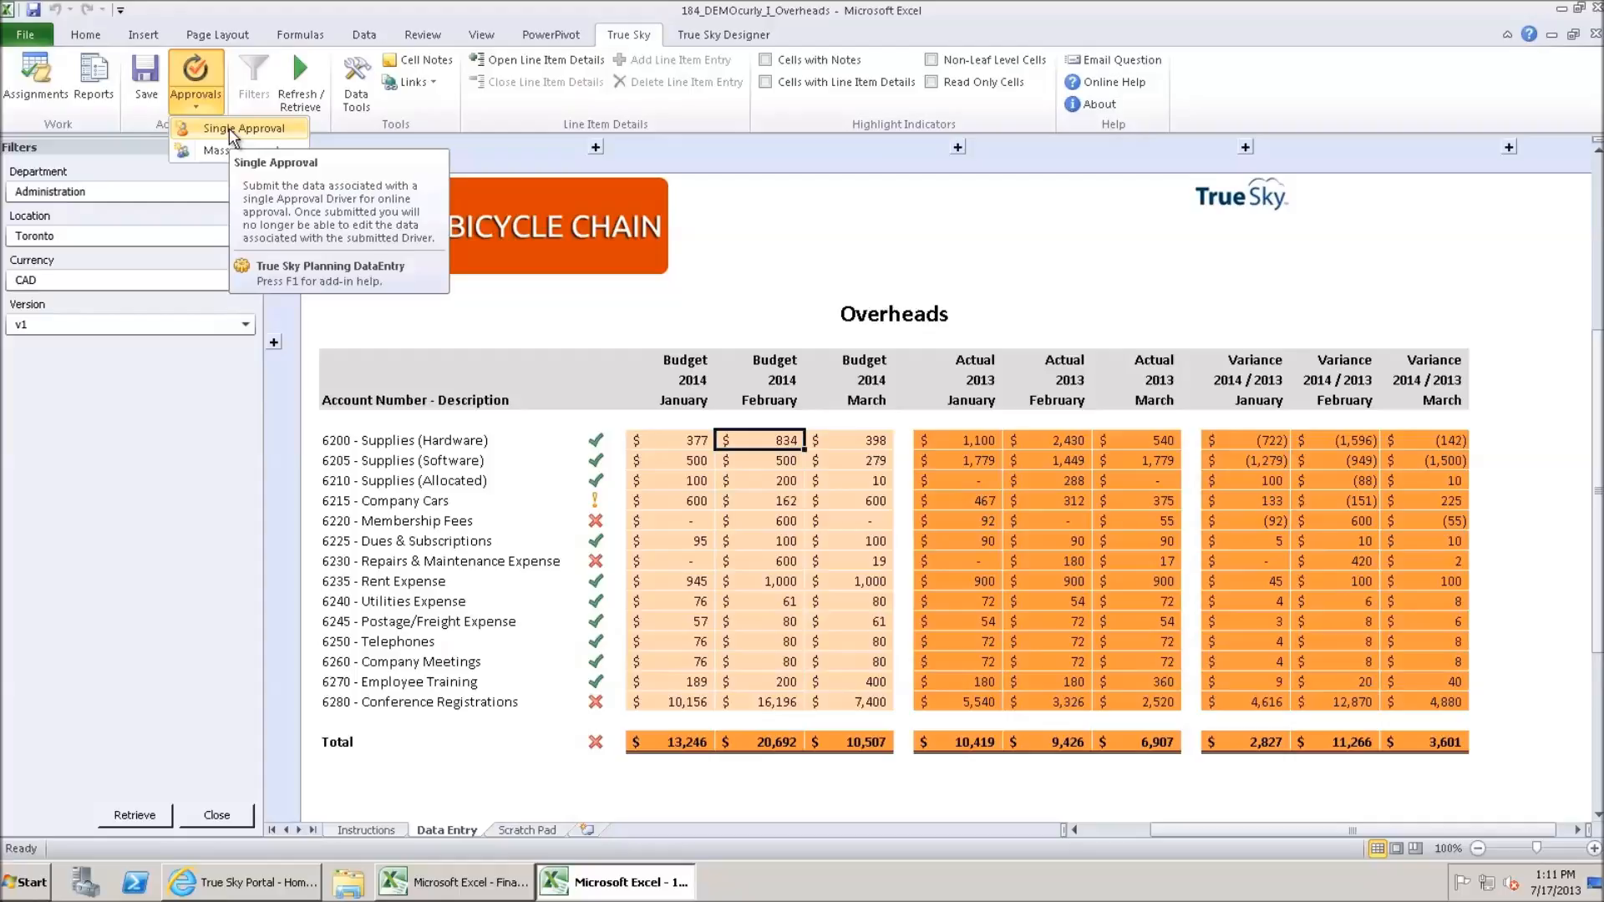
click(224, 131)
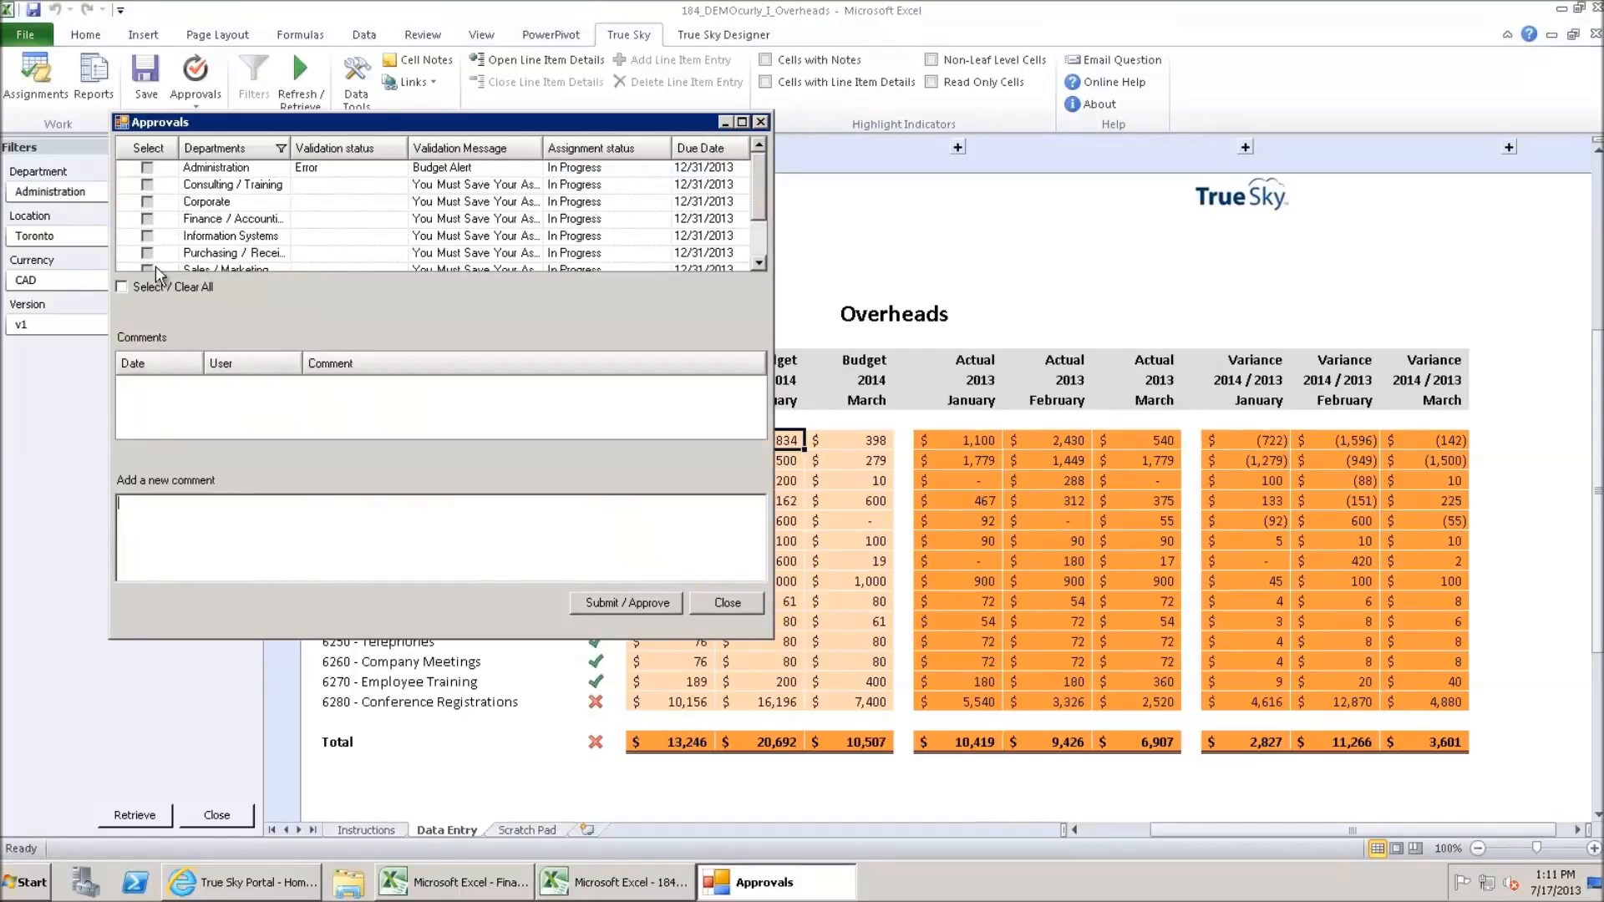
click(760, 121)
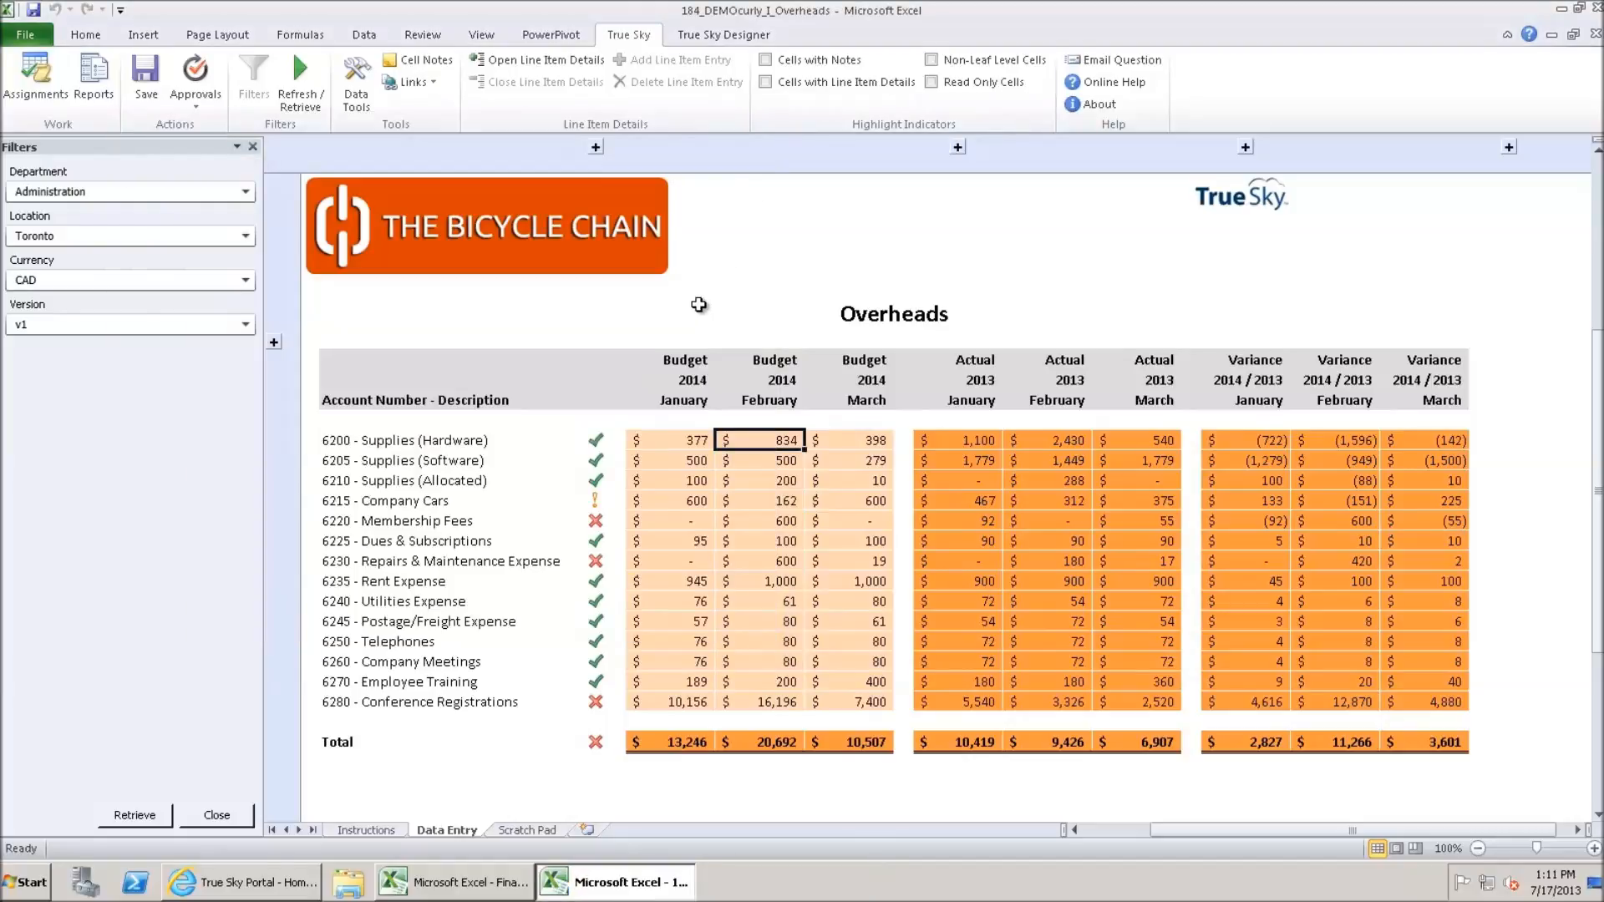